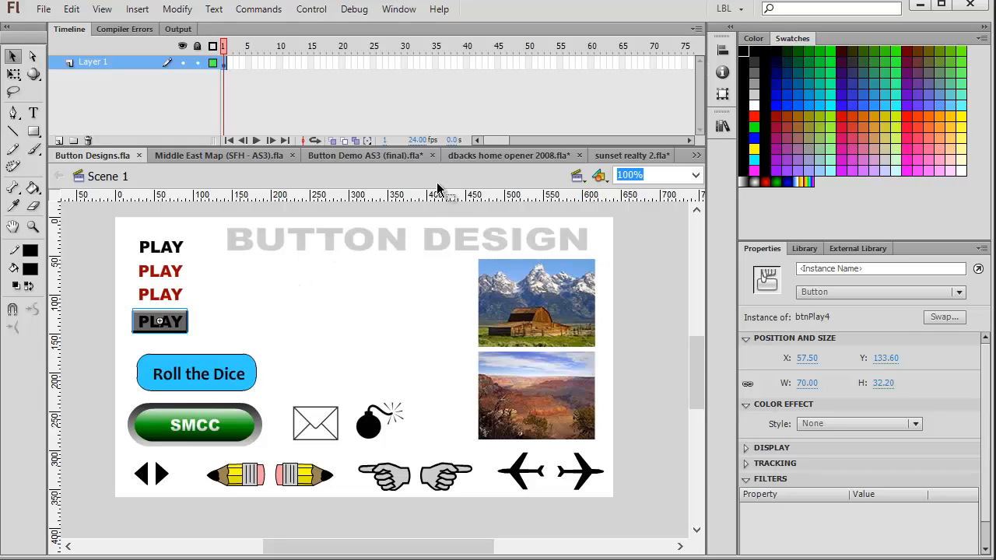
Test the button design movie in Flash Professional and try out the second PLAY button and the grey bevelled one
left_click(311, 9)
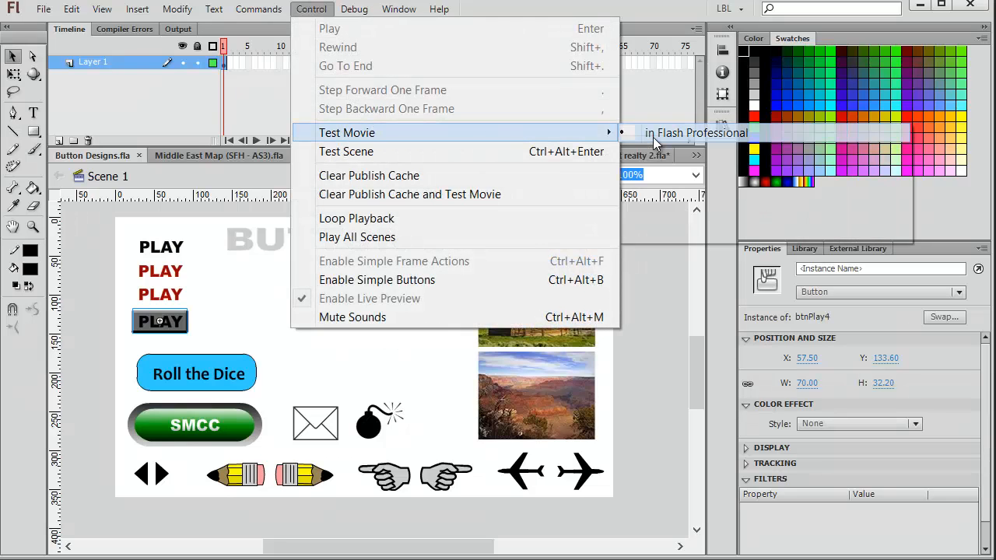
left_click(639, 137)
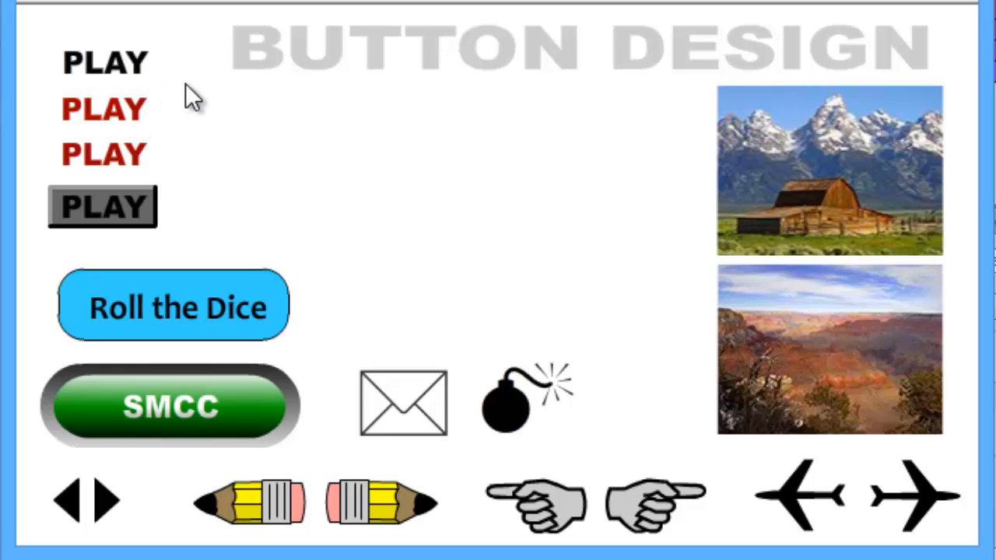
left_click(137, 122)
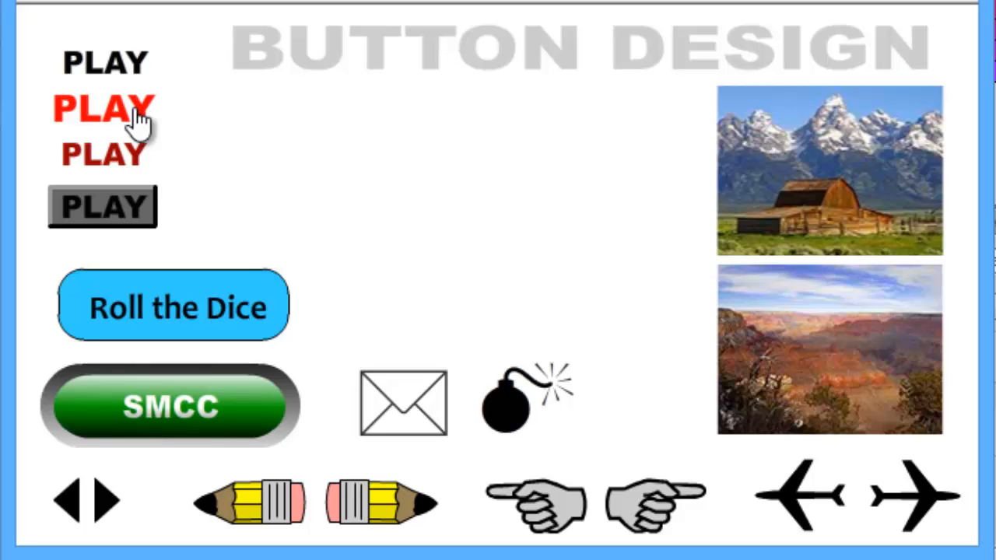
left_click(137, 122)
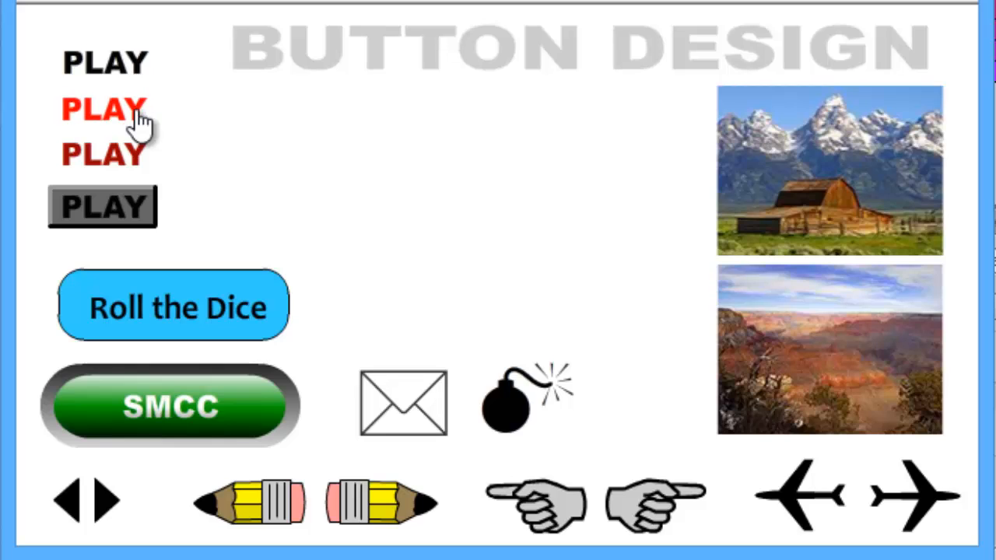
left_click(137, 123)
left_click(137, 122)
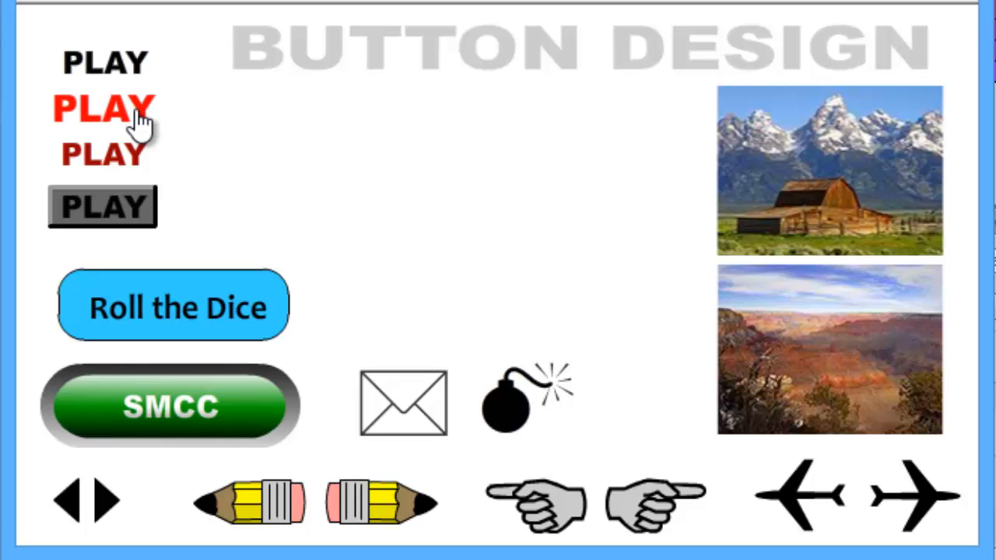
left_click(137, 123)
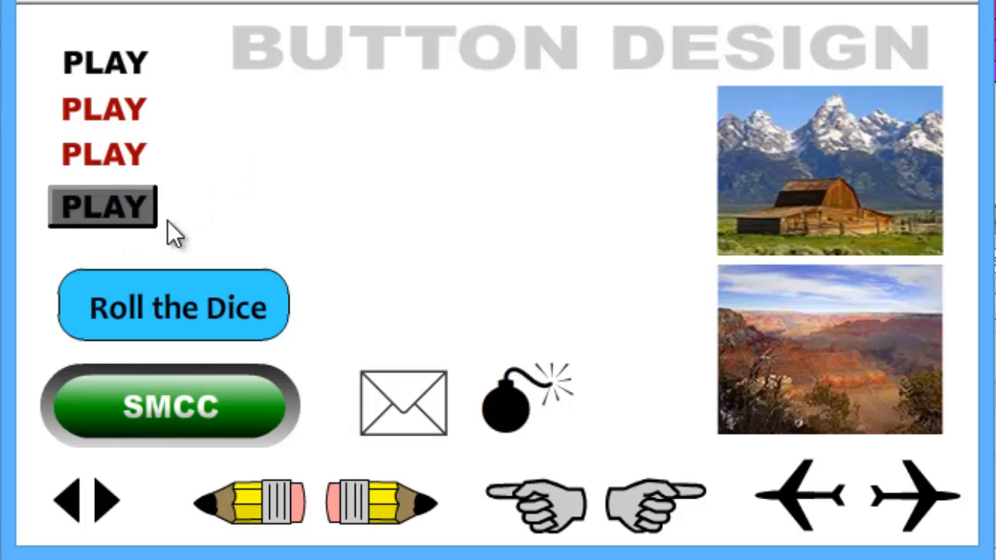
left_click(122, 222)
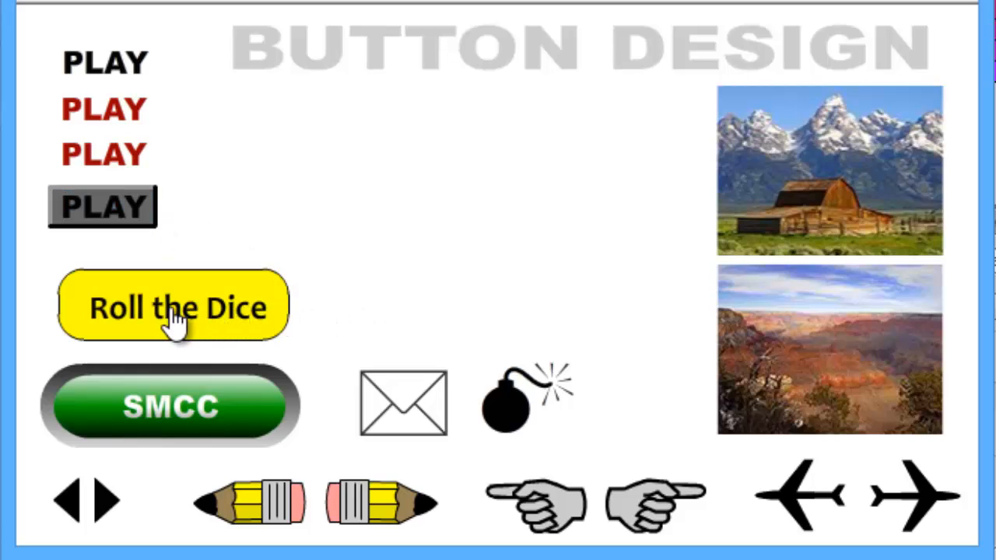
Try out the Roll the Dice, SMCC, envelope, bomb and two landscape photo buttons in the test movie
left_click(214, 301)
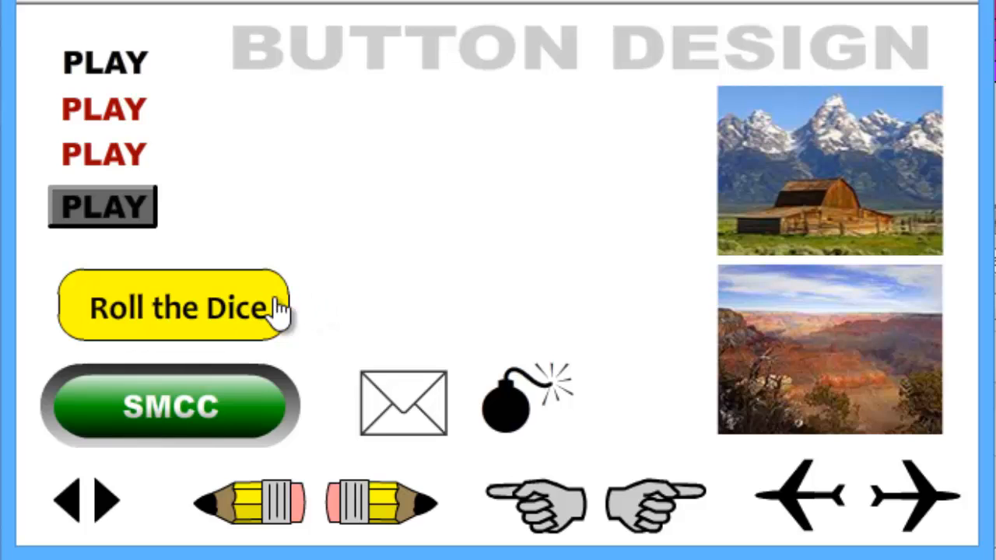
left_click(270, 403)
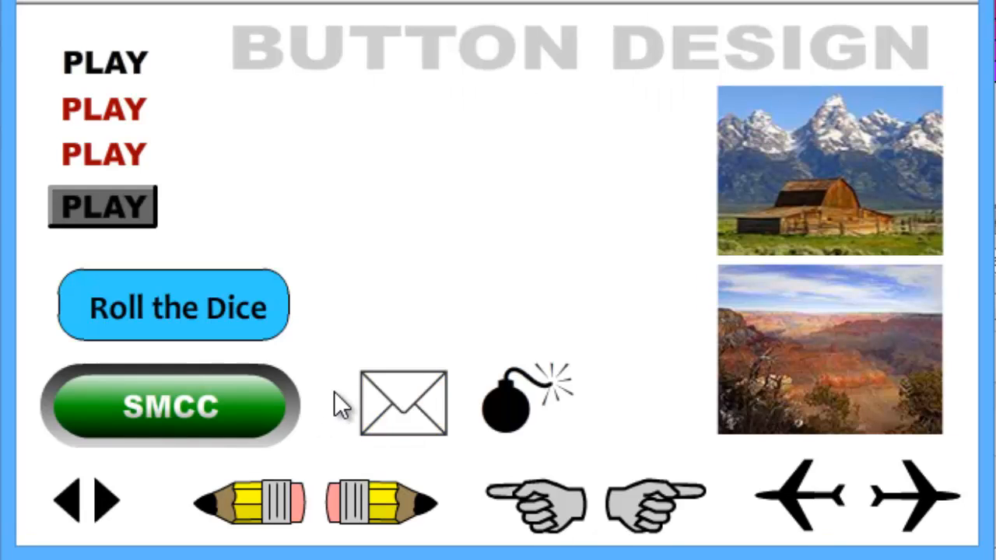
left_click(406, 420)
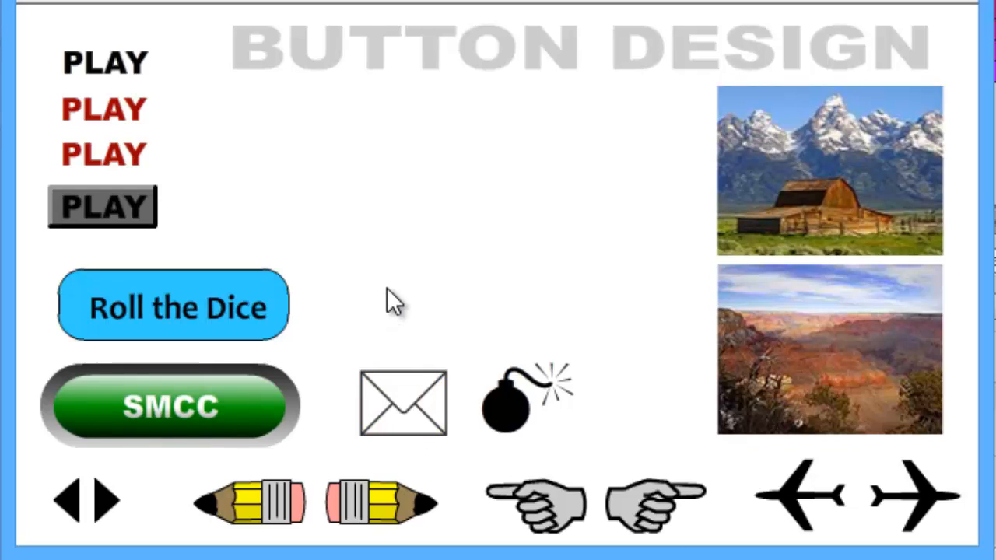
left_click(510, 424)
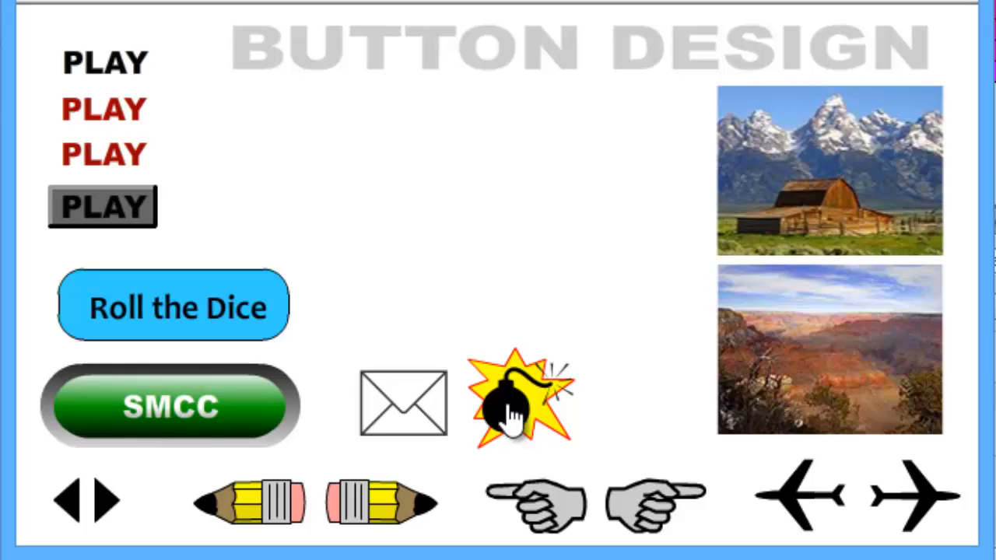
left_click(828, 164)
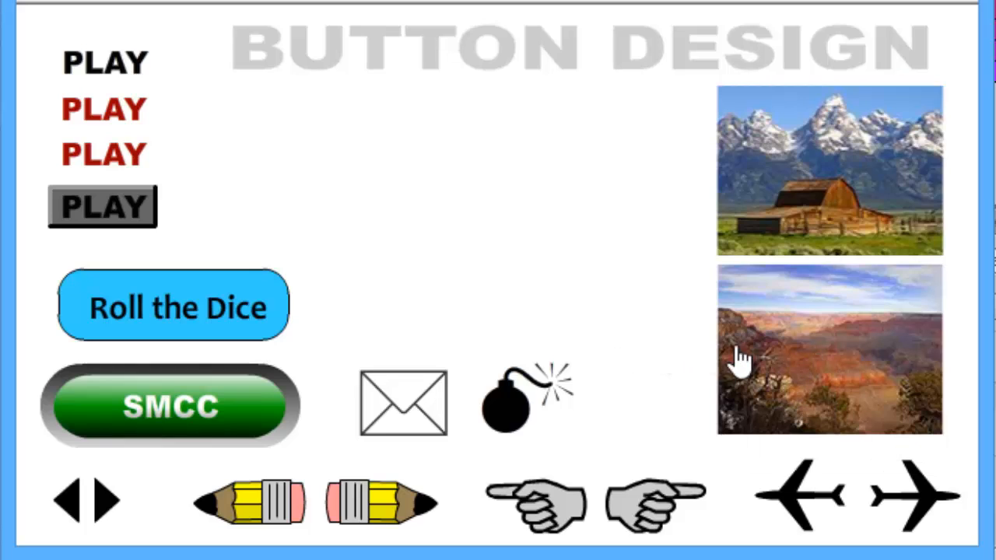
left_click(826, 359)
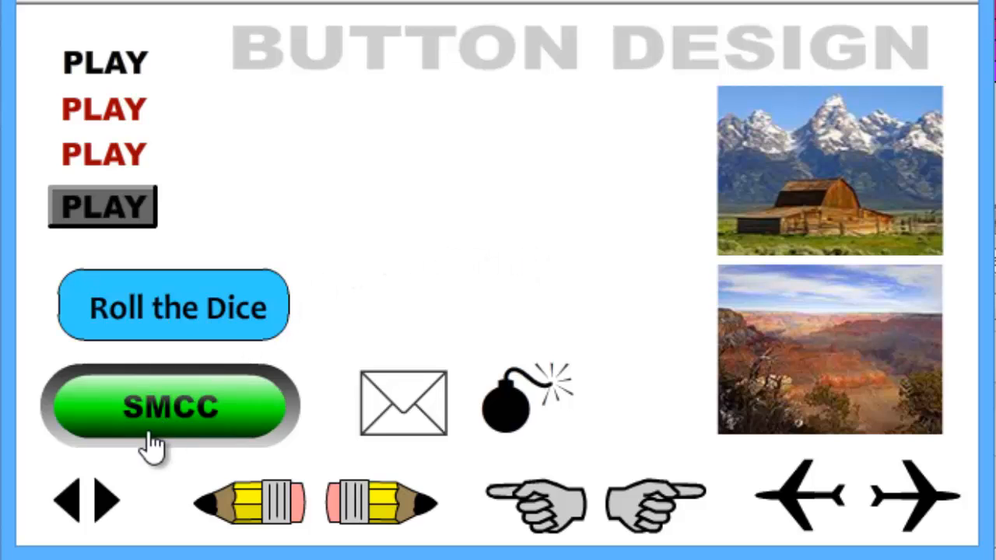
Try out the paired arrow, pencil, pointing-hand and airplane buttons, and close the test movie
left_click(74, 507)
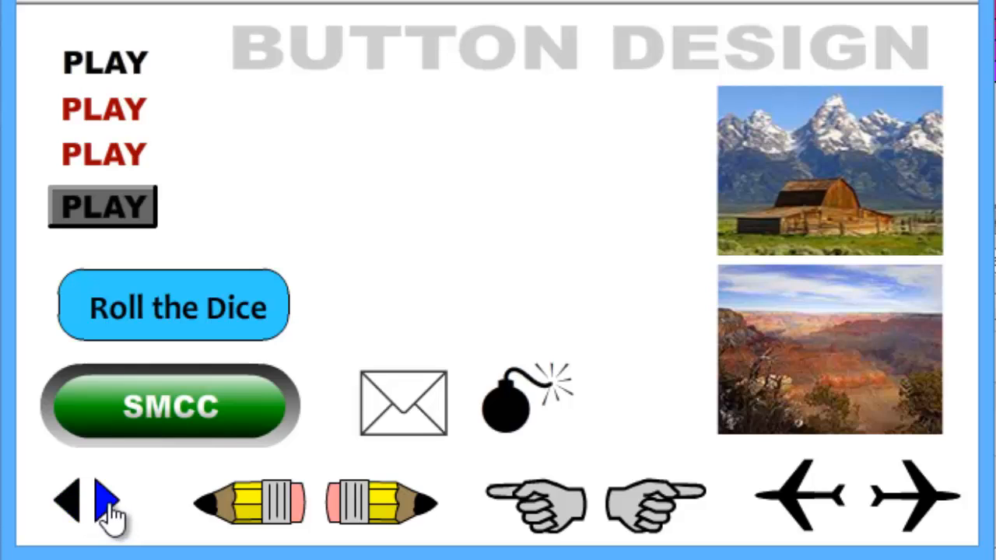
left_click(109, 509)
left_click(261, 514)
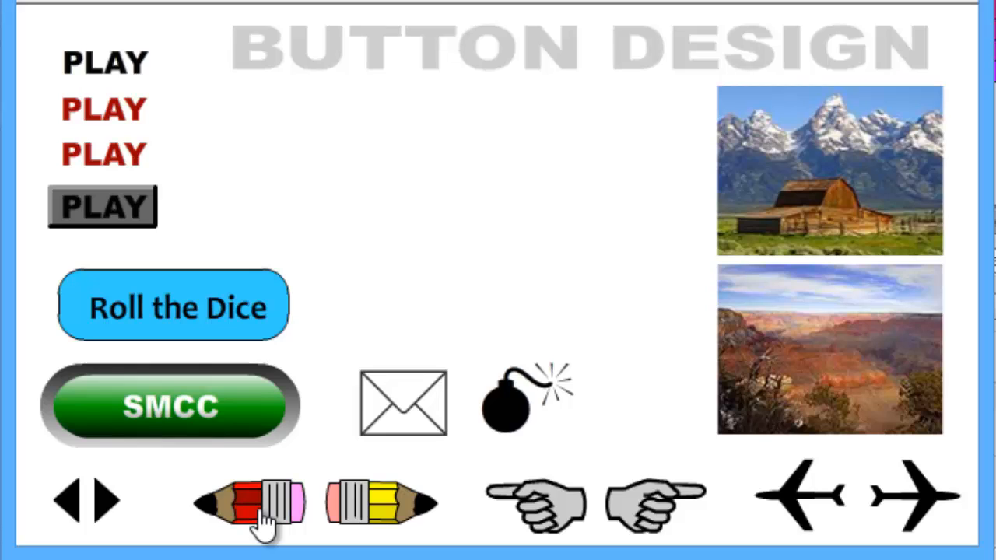
left_click(372, 520)
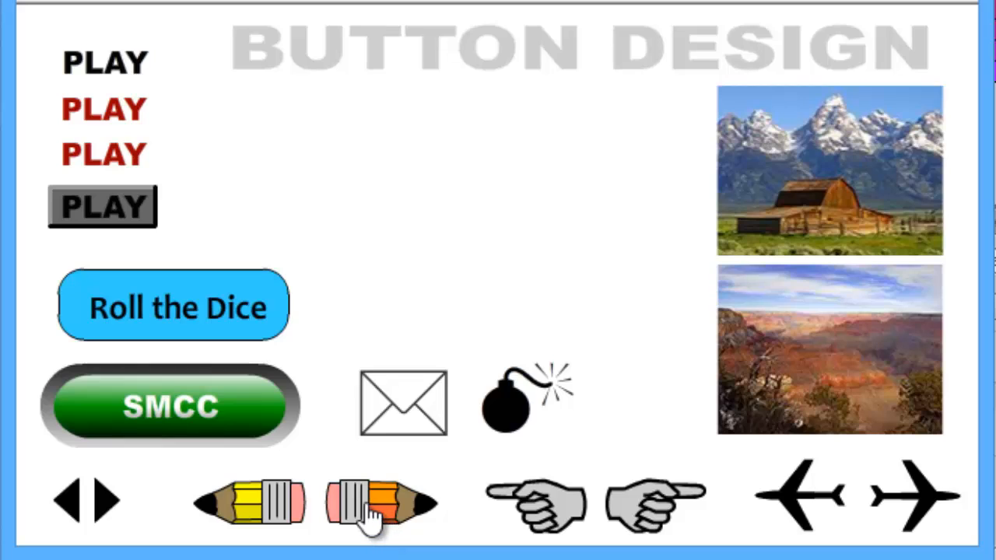
left_click(541, 509)
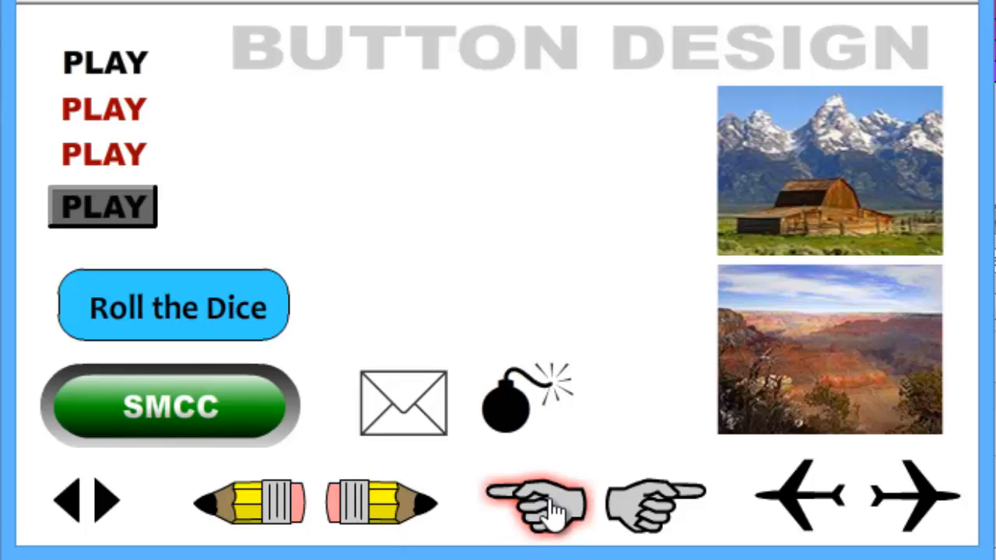
left_click(554, 513)
left_click(630, 502)
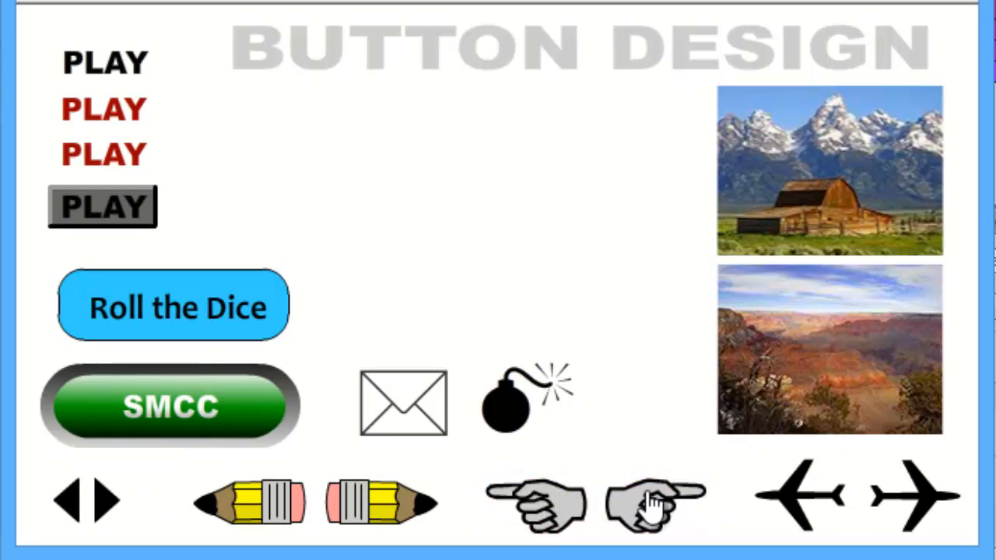
left_click(802, 504)
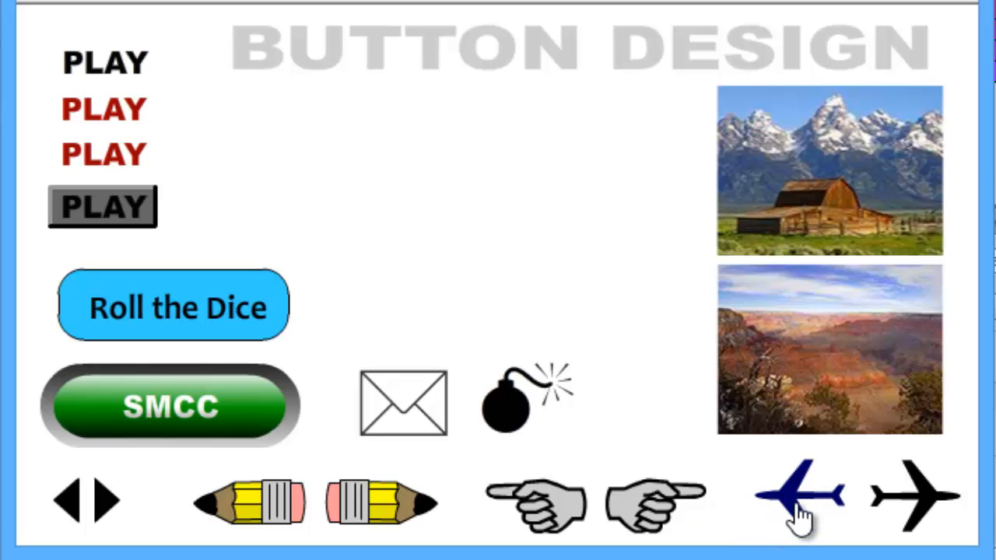
left_click(800, 504)
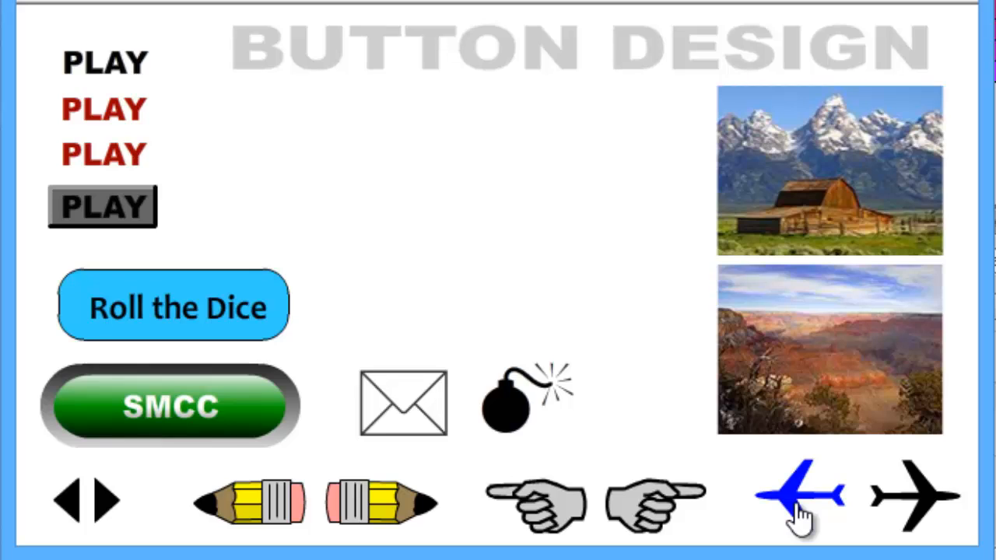
left_click(932, 505)
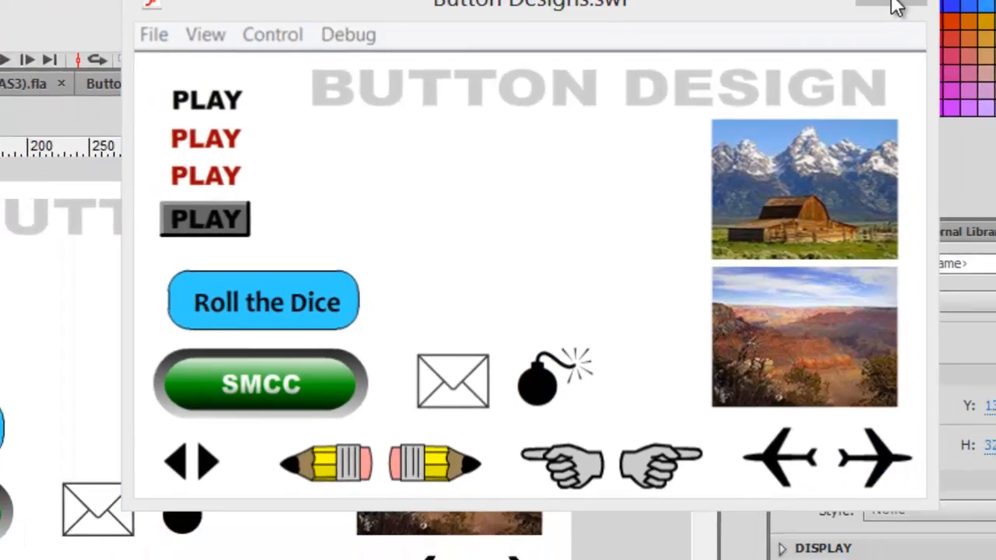
left_click(896, 6)
Test the Middle East Map (SFH - AS3).fla movie in Flash Professional, try out the nation buttons and close the preview
left_click(219, 155)
left_click(311, 8)
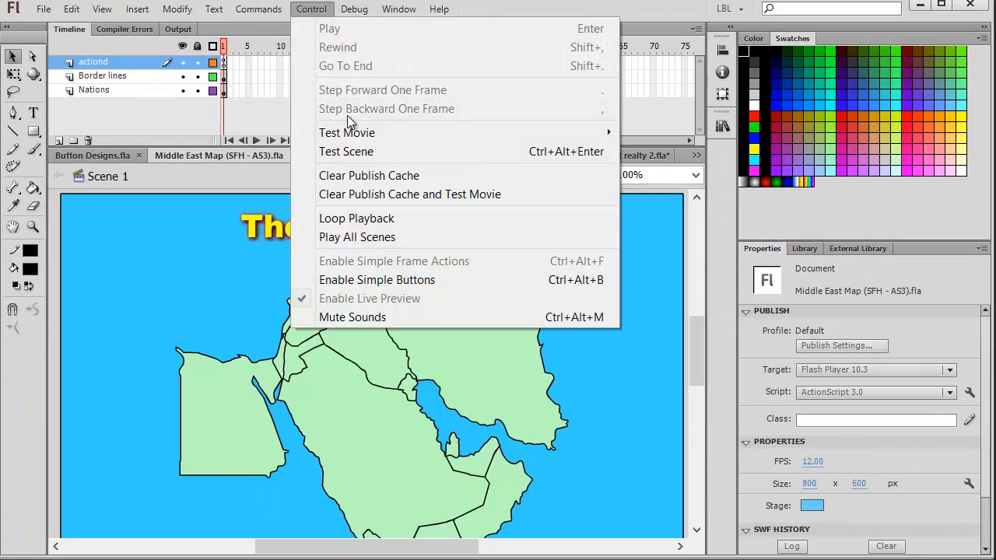
mouse_move(360, 133)
left_click(648, 132)
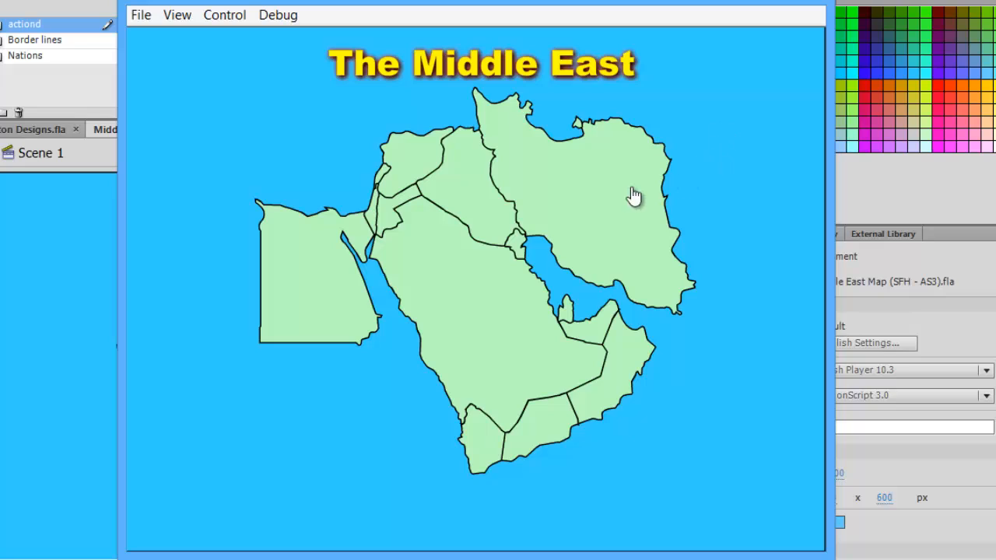
left_click(579, 200)
mouse_move(616, 189)
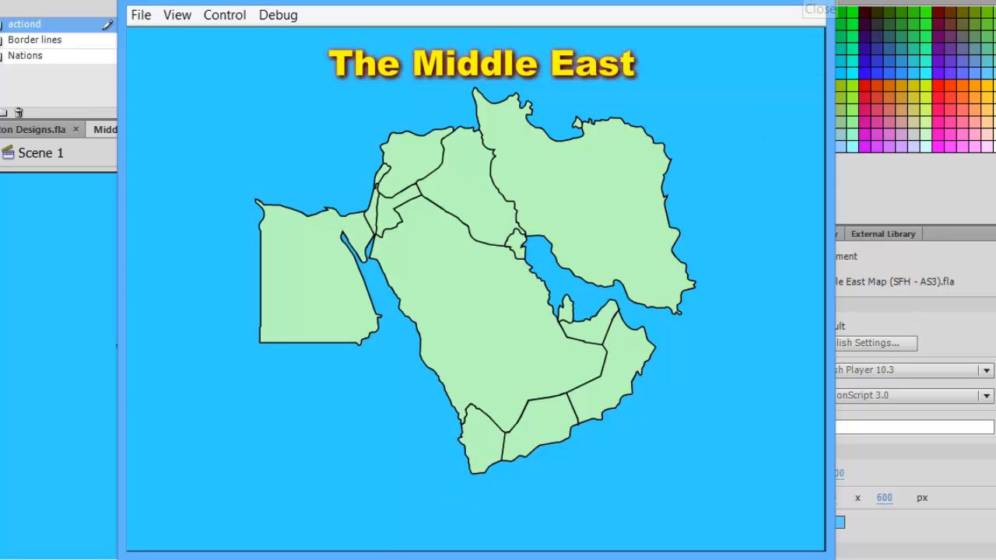
left_click(813, 1)
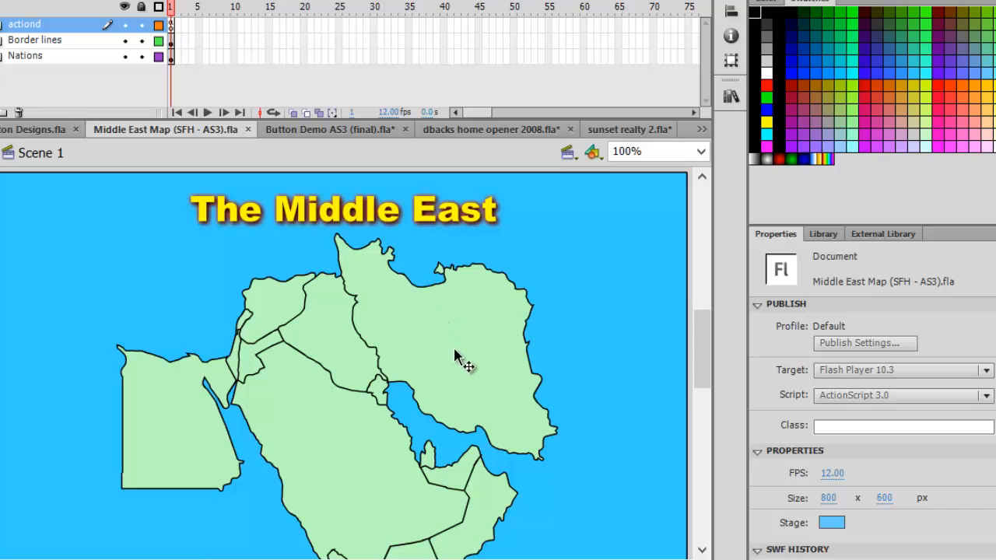
Inspect the Up, Over, Down and Hit states inside the Iran button symbol, and return to Scene 1
left_click(457, 322)
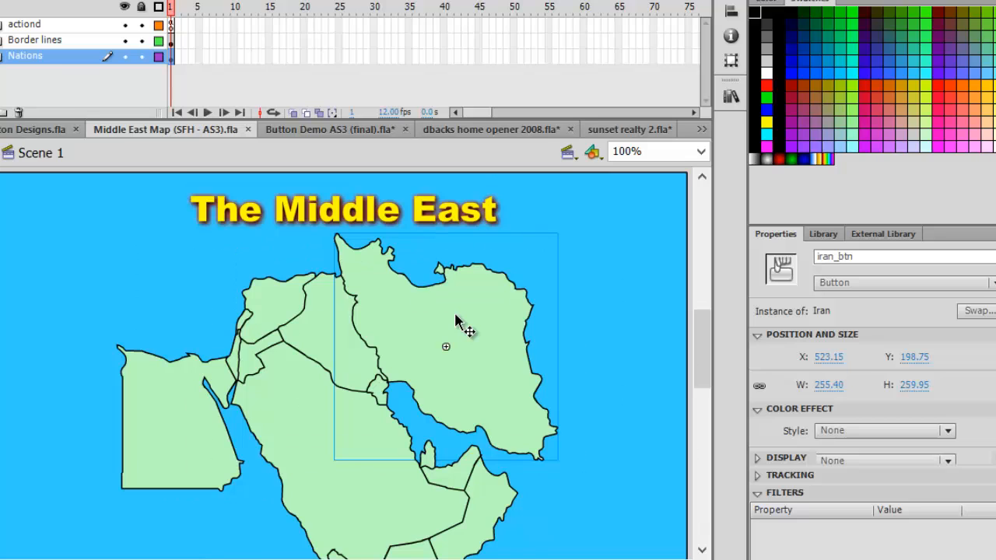
double_click(460, 324)
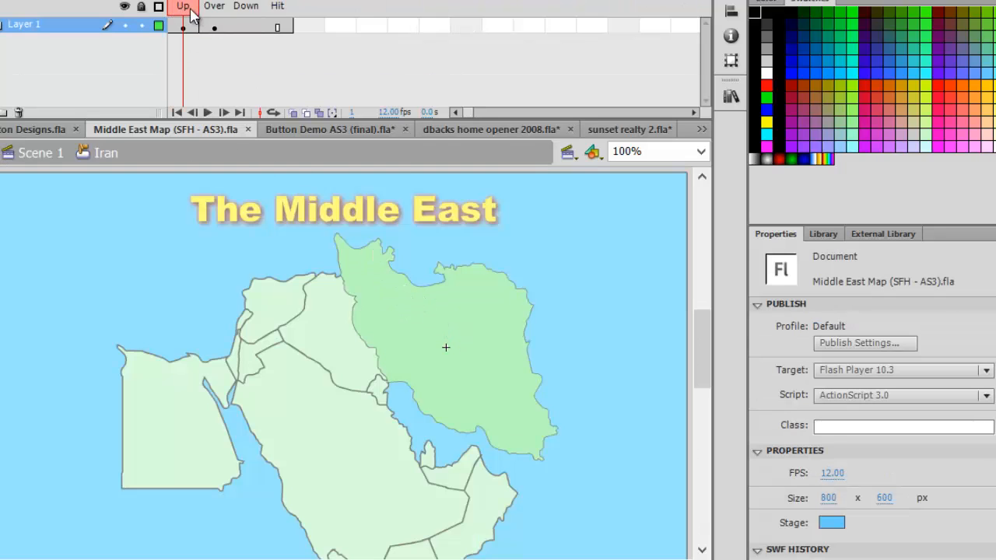
left_click(214, 14)
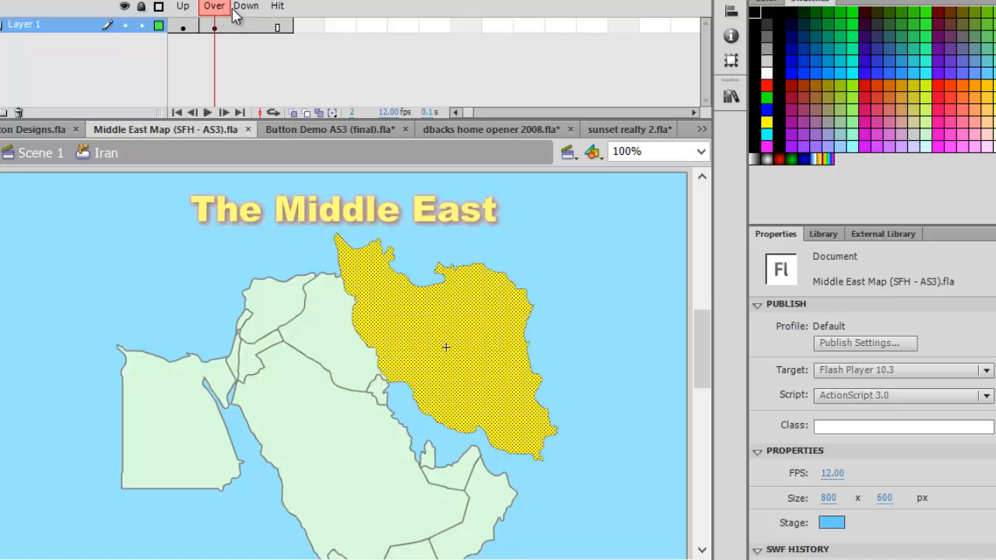
left_click(247, 13)
left_click(223, 12)
left_click(251, 14)
left_click(279, 14)
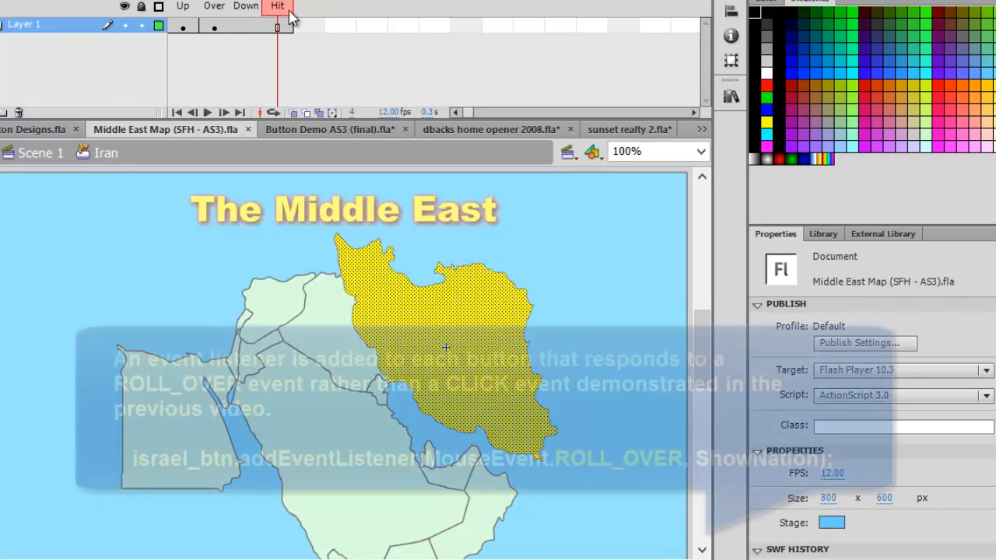
left_click(218, 14)
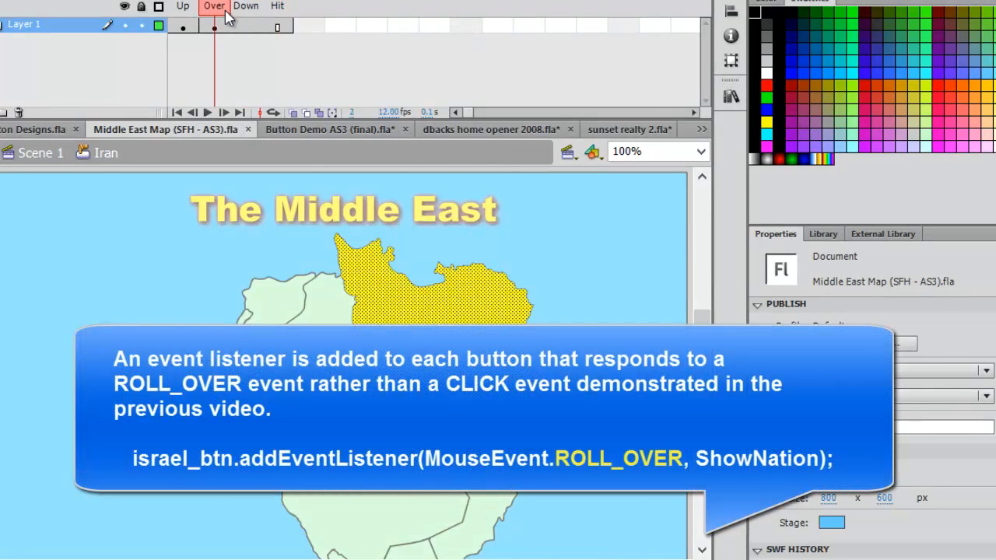
left_click(210, 42)
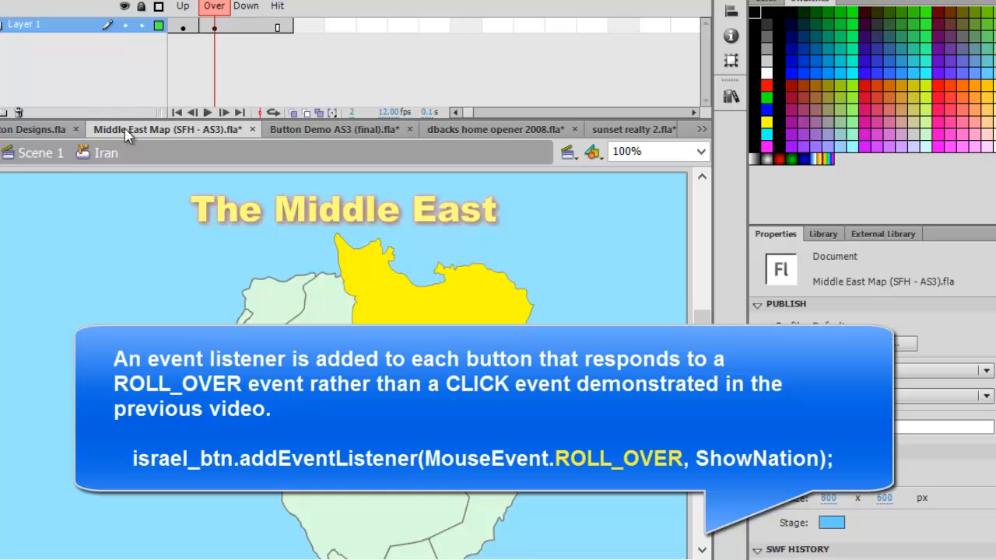
left_click(34, 155)
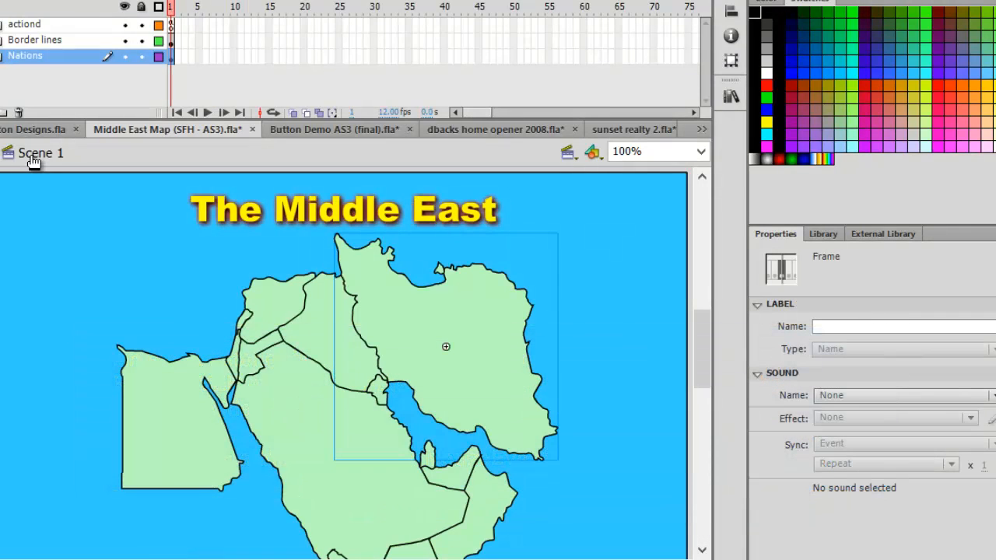
Switch to Button Designs.fla and open the black PLAY button symbol beside the title for editing in place
left_click(31, 132)
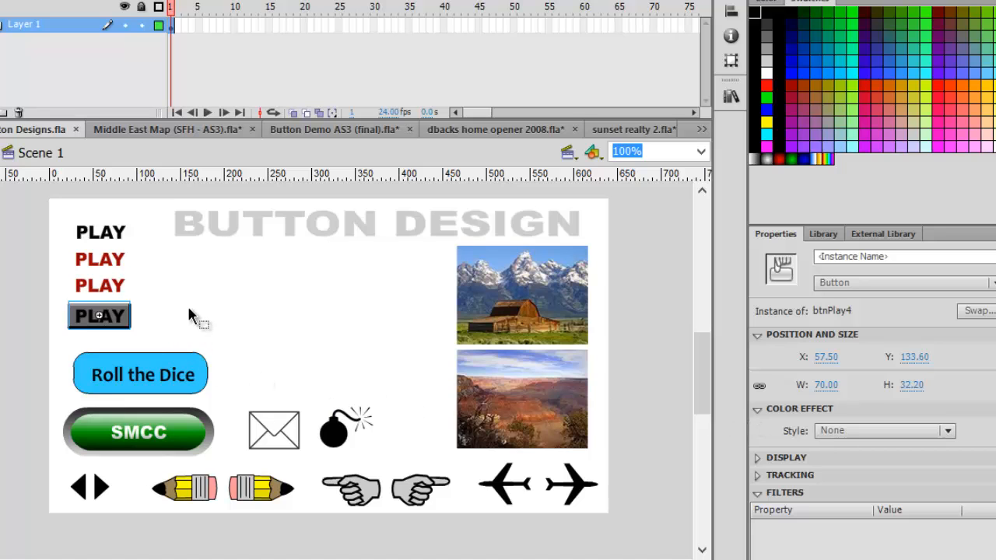
left_click(191, 315)
left_click(124, 264)
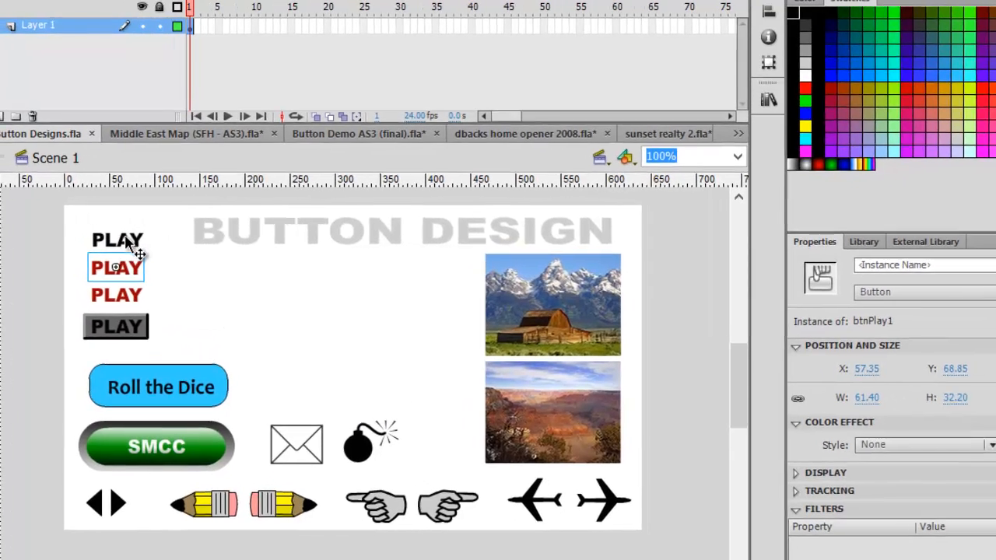
double_click(123, 241)
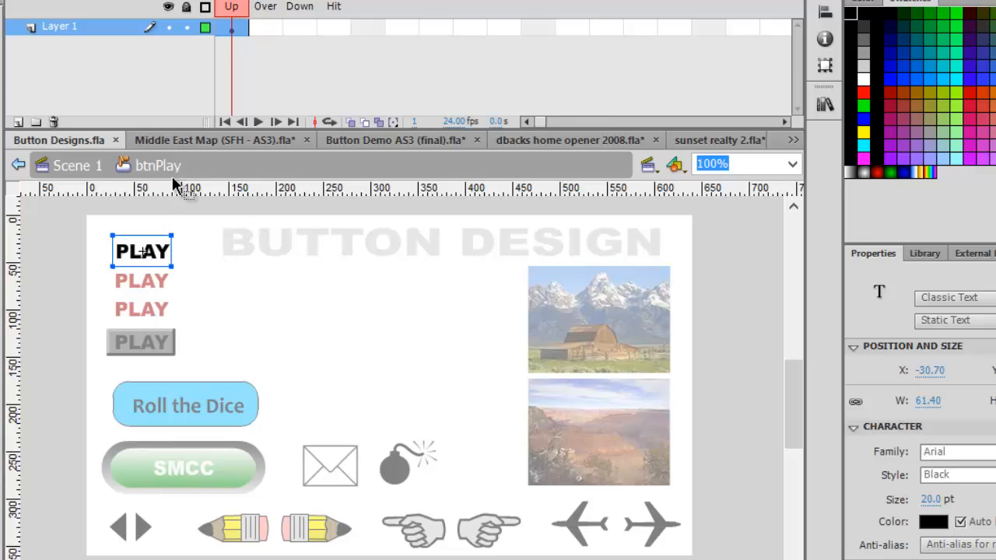
Open the dark red PLAY button symbol below the black one, inspect its Up, Over, Down and Hit states, and return to Scene 1
left_click(74, 167)
double_click(160, 282)
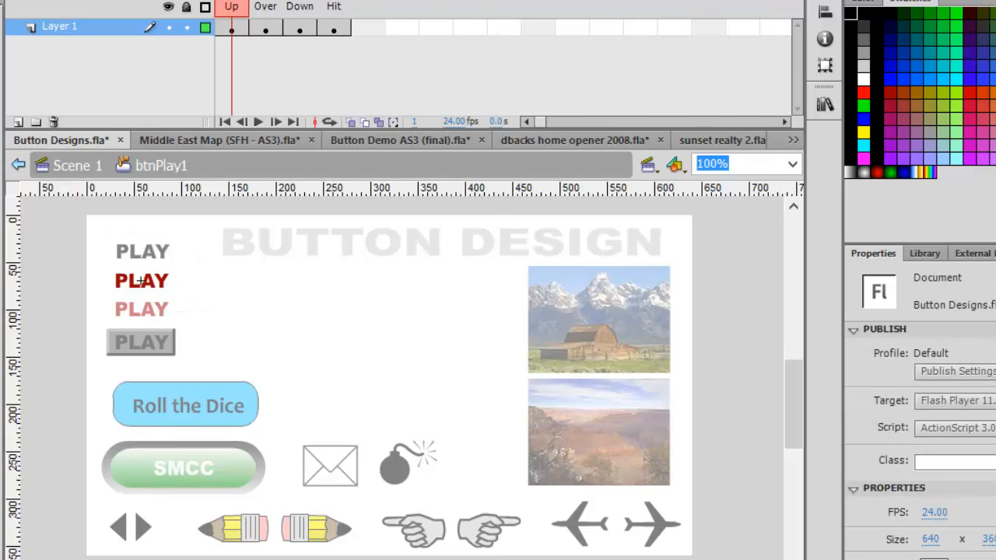
left_click(264, 13)
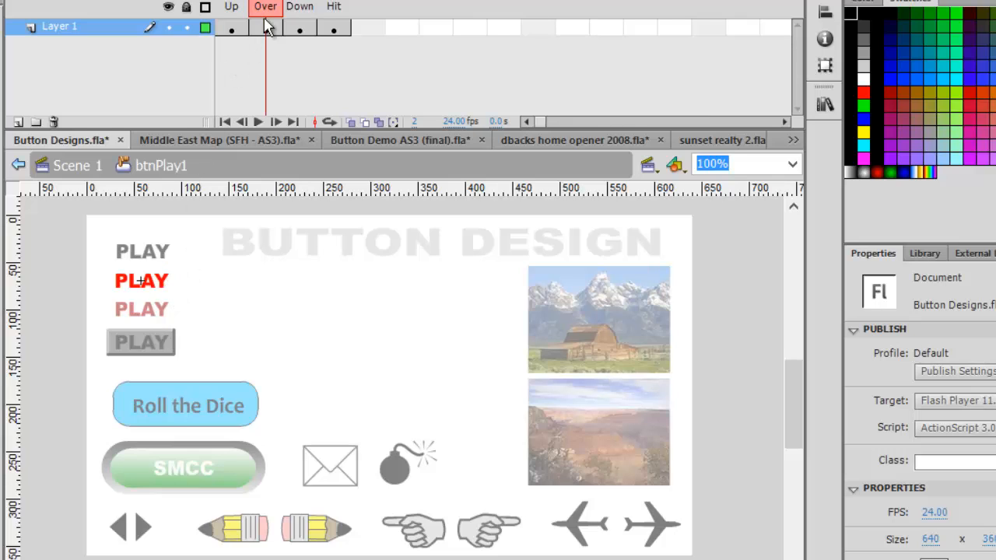
left_click(291, 7)
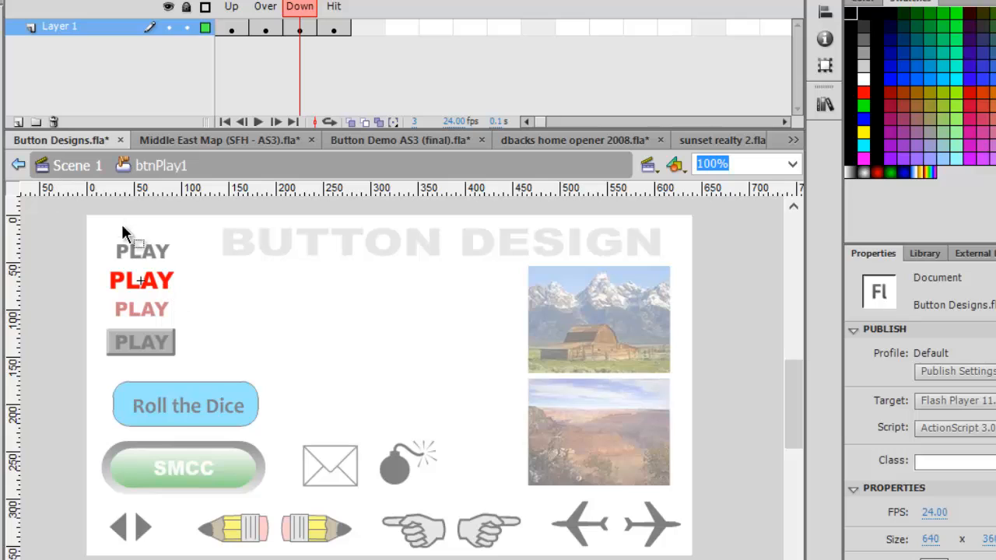
left_click(282, 7)
left_click(293, 8)
left_click(266, 9)
left_click(310, 10)
left_click(331, 15)
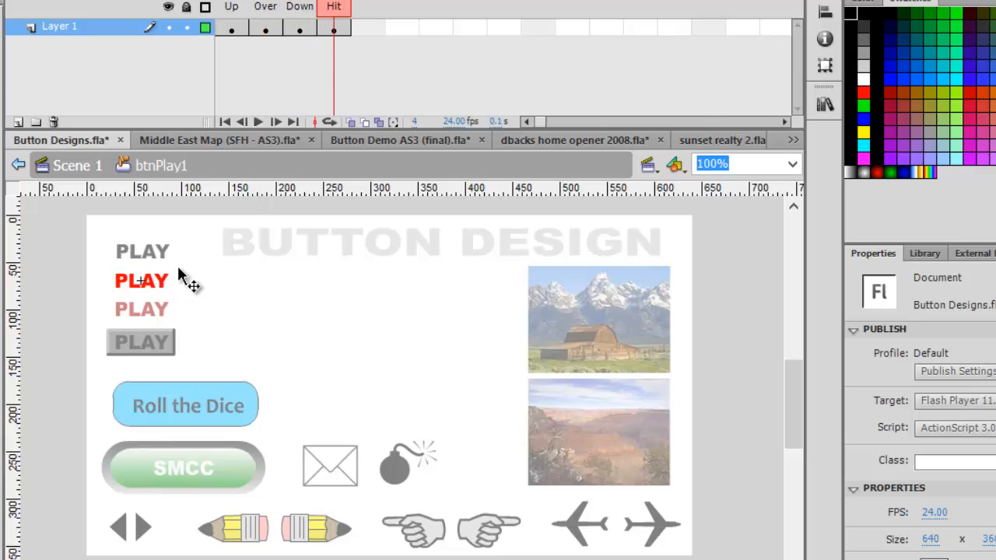
left_click(77, 165)
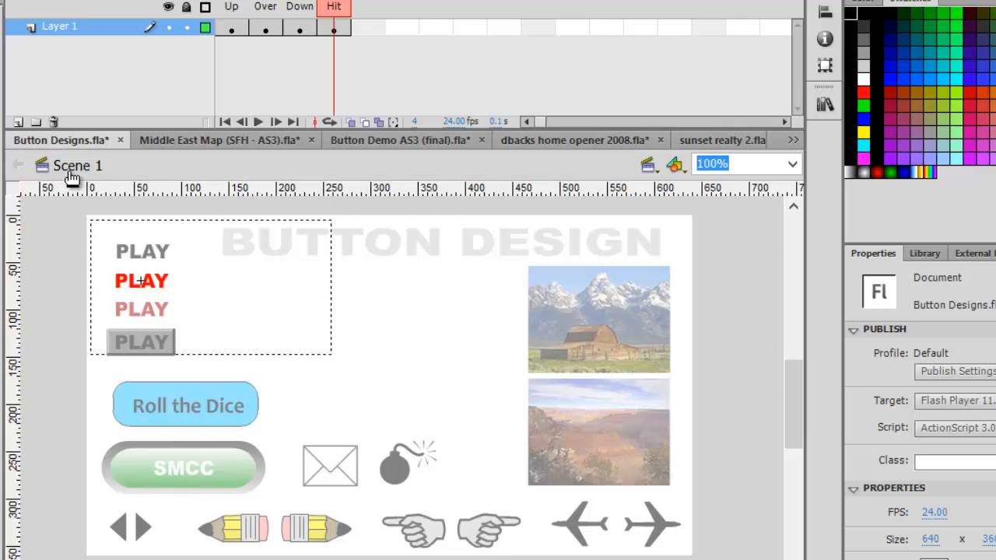
Open the third PLAY button symbol, select the movie clip in its Over state, and view the Motion Presets before closing them
left_click(142, 309)
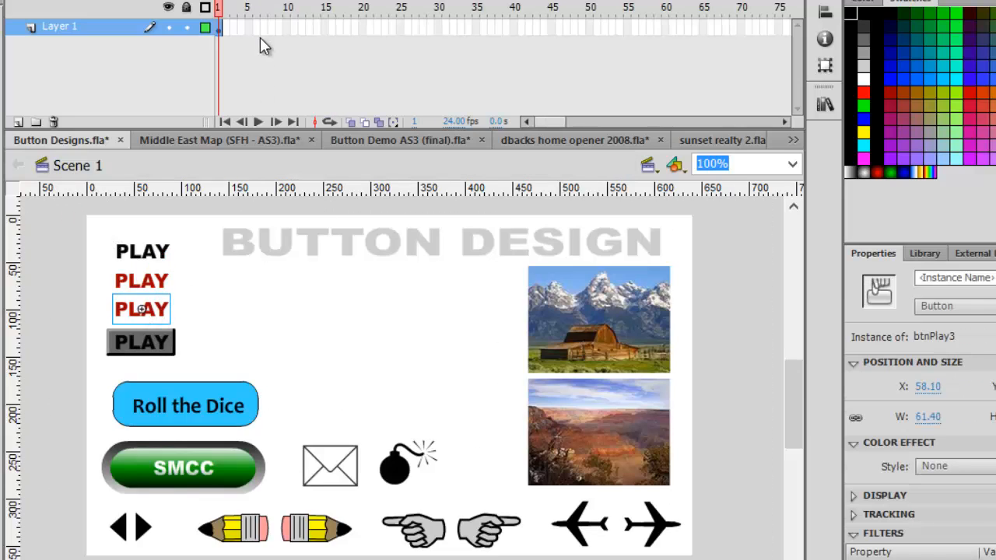
double_click(146, 308)
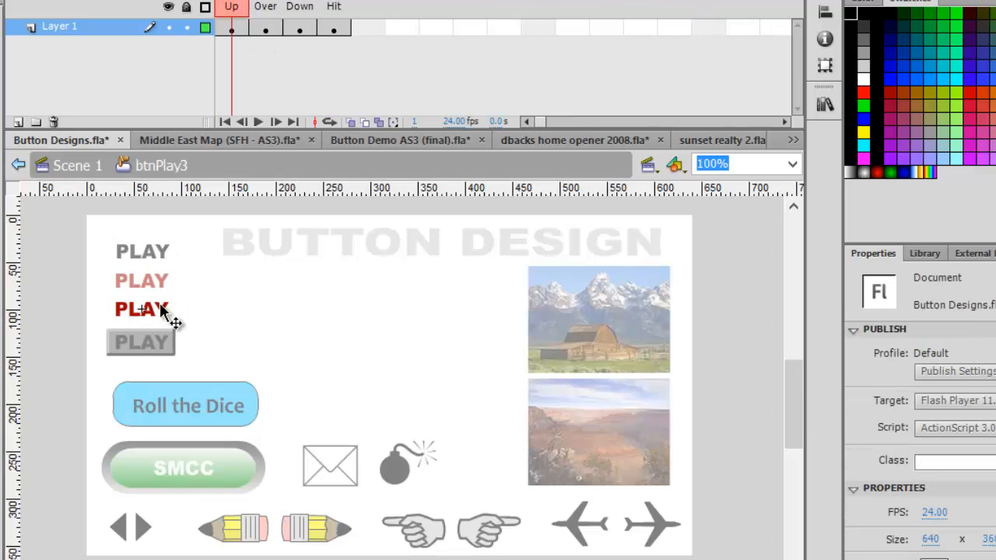
left_click(265, 10)
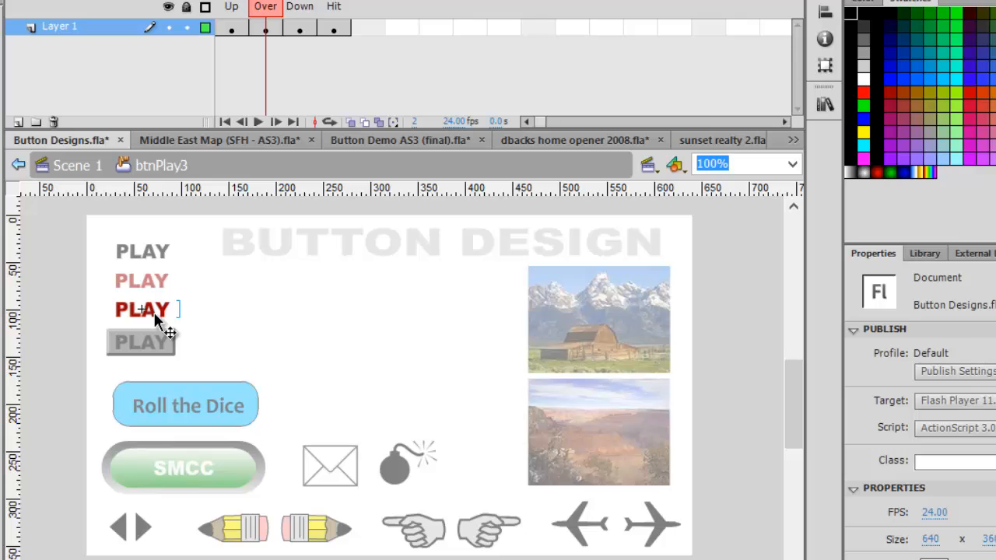
left_click(154, 312)
key("alt+w")
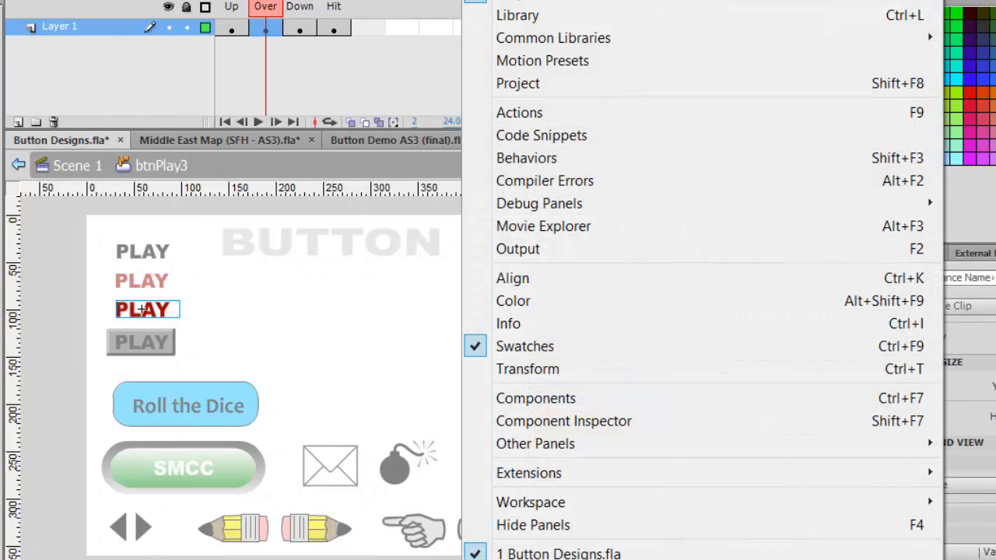
left_click(510, 61)
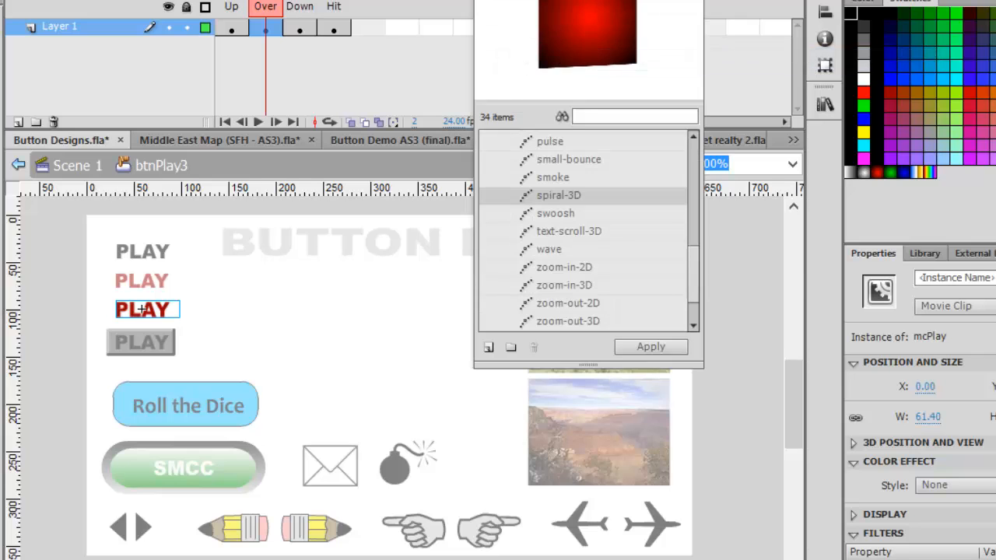
left_click_drag(574, 0, 556, 98)
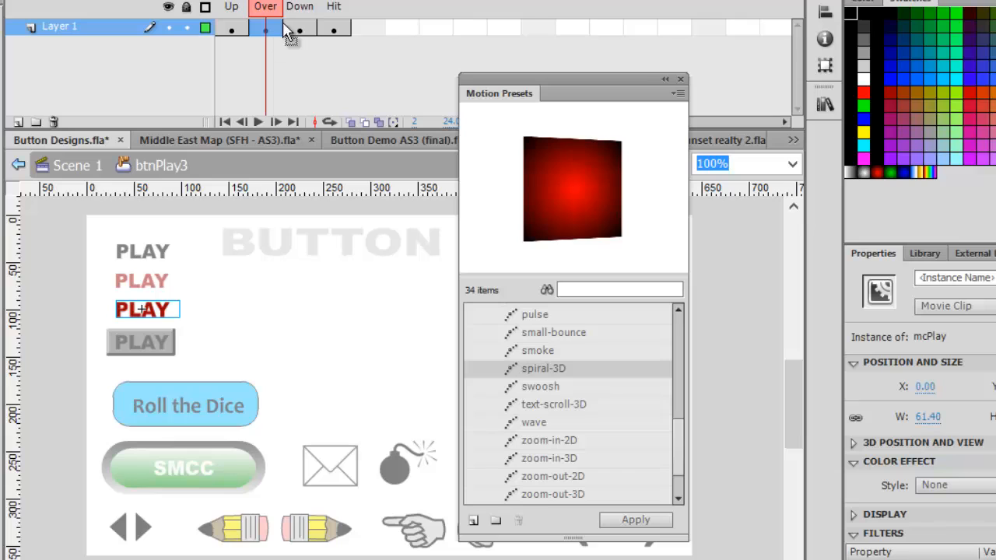
left_click(681, 80)
Examine the Glow filter on the Down state's text and the rectangle in the Hit state, and return to Scene 1
left_click(306, 34)
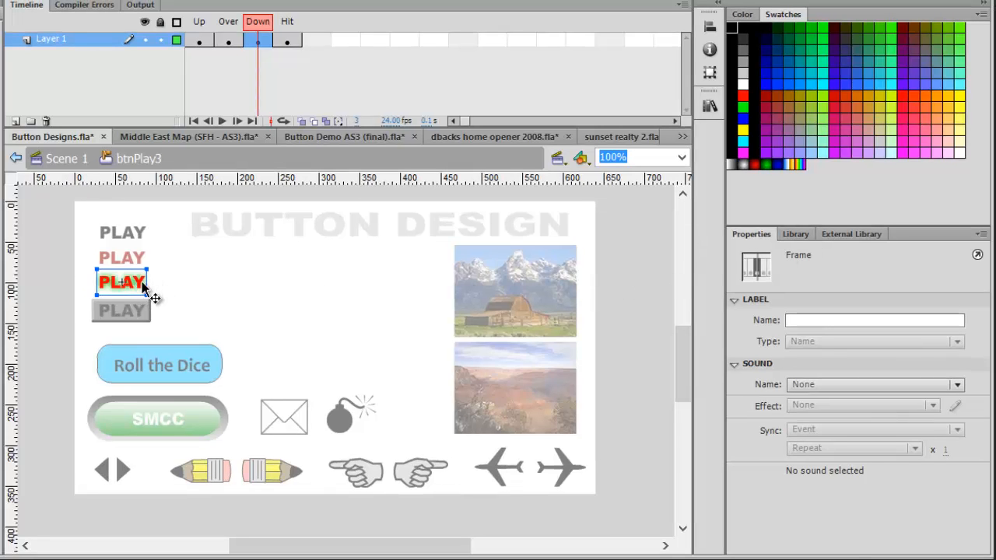
left_click(144, 288)
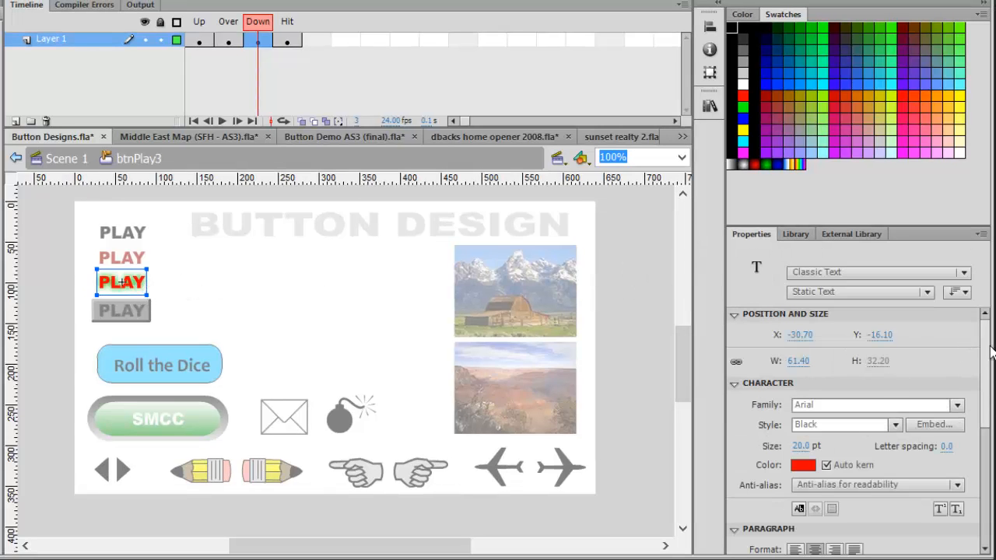
scroll(987, 355, "down", 6)
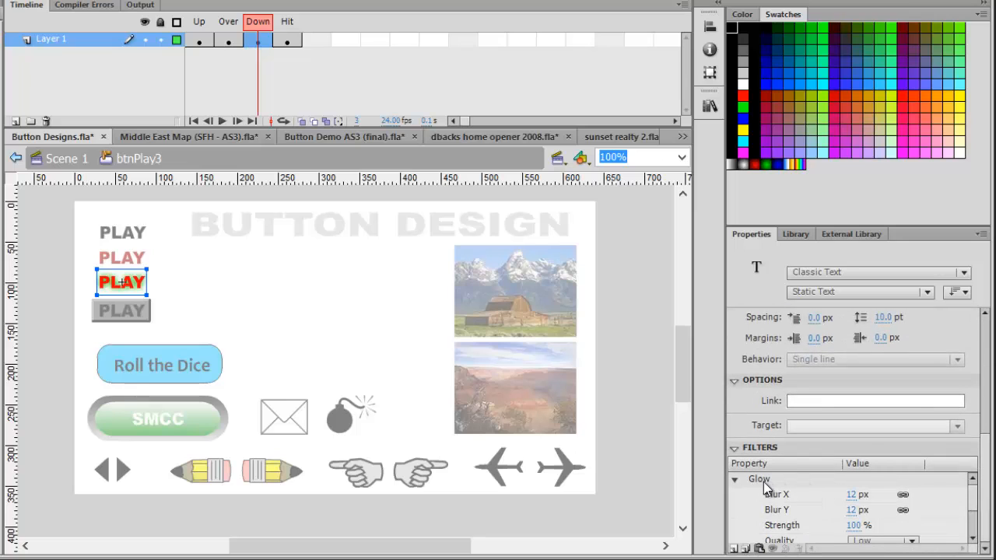
left_click(287, 40)
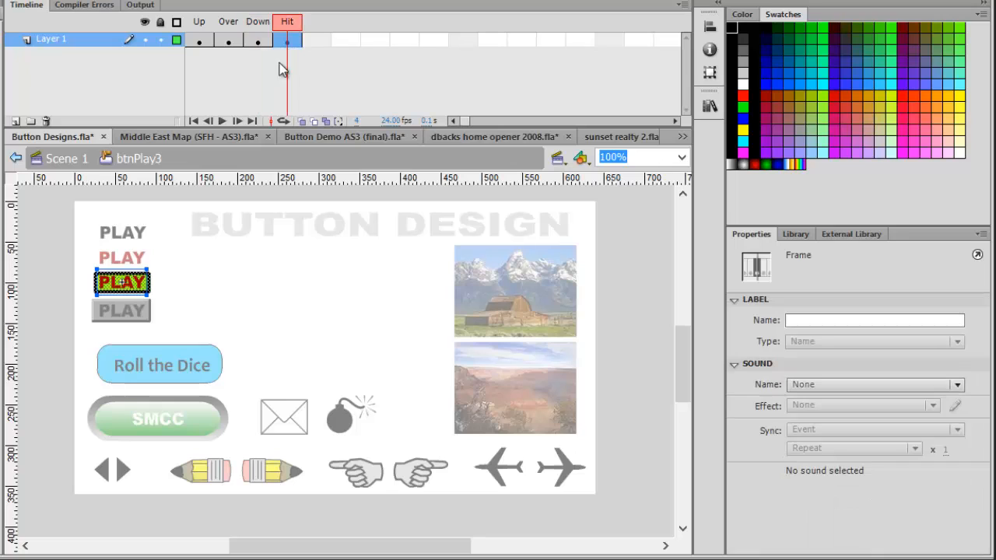
left_click(175, 282)
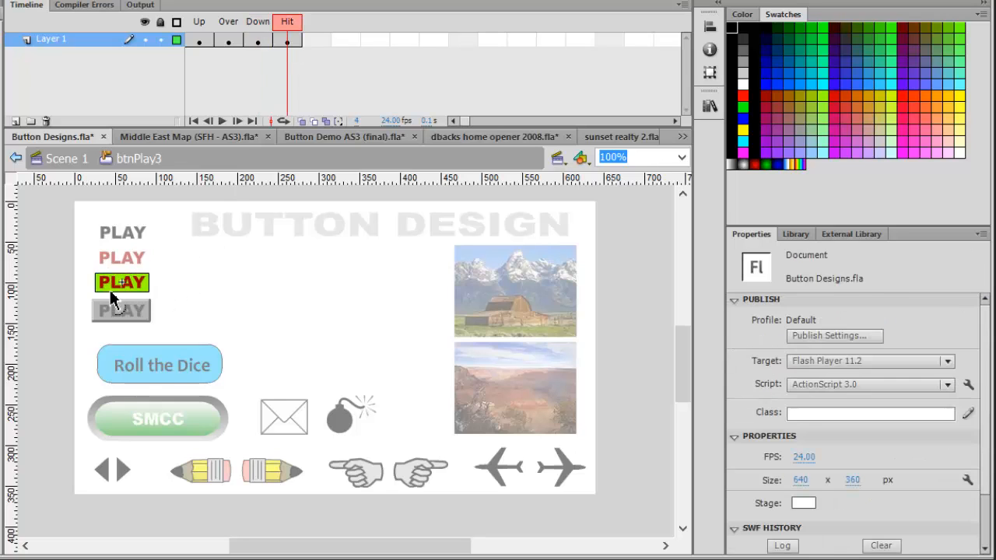
left_click(67, 159)
Magnify the gray beveled PLAY button to 400% and open its symbol for editing in place
left_click(141, 311)
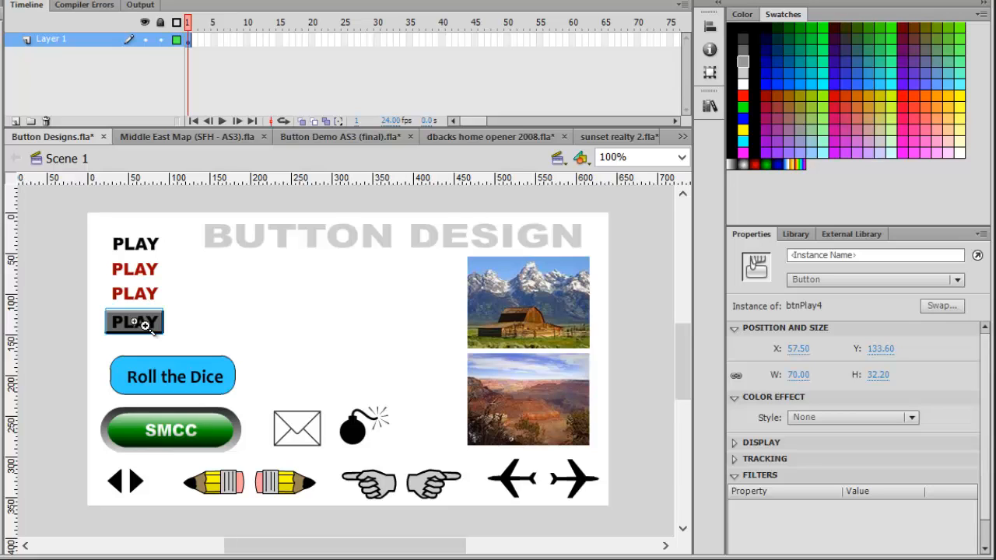
key("ctrl+=")
key("ctrl+=")
double_click(472, 389)
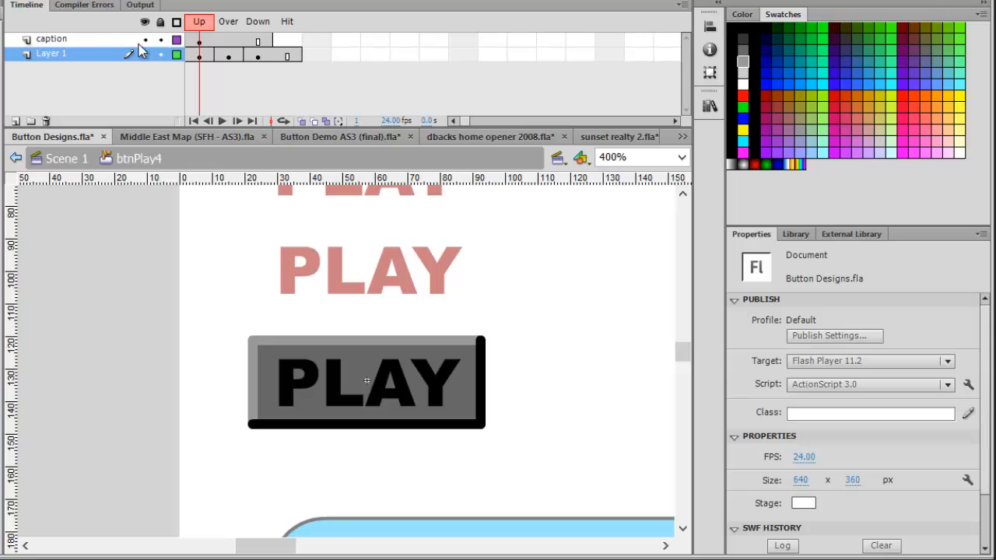
Hide the caption layer and inspect the light gray edge strokes in the button's Up state
left_click(144, 40)
left_click(144, 39)
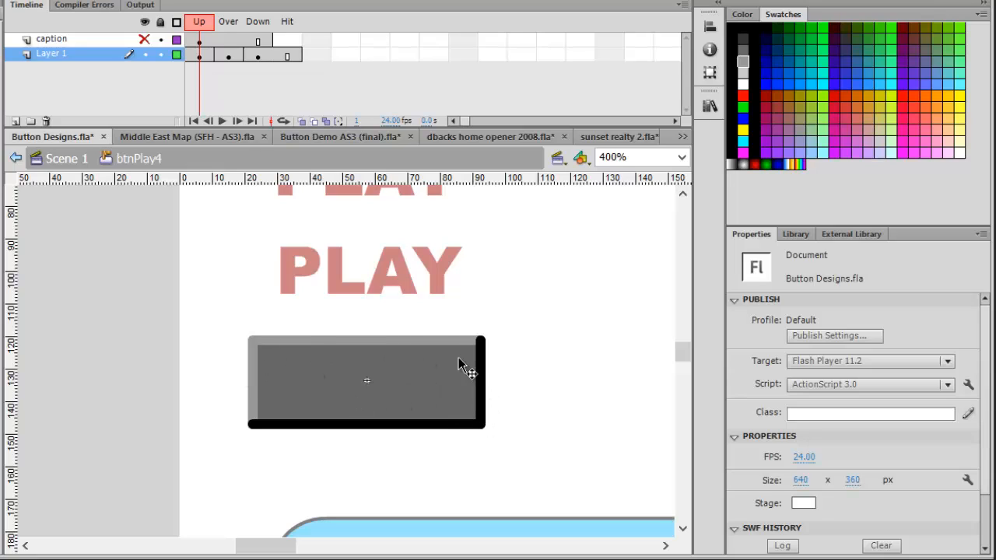
left_click(411, 343)
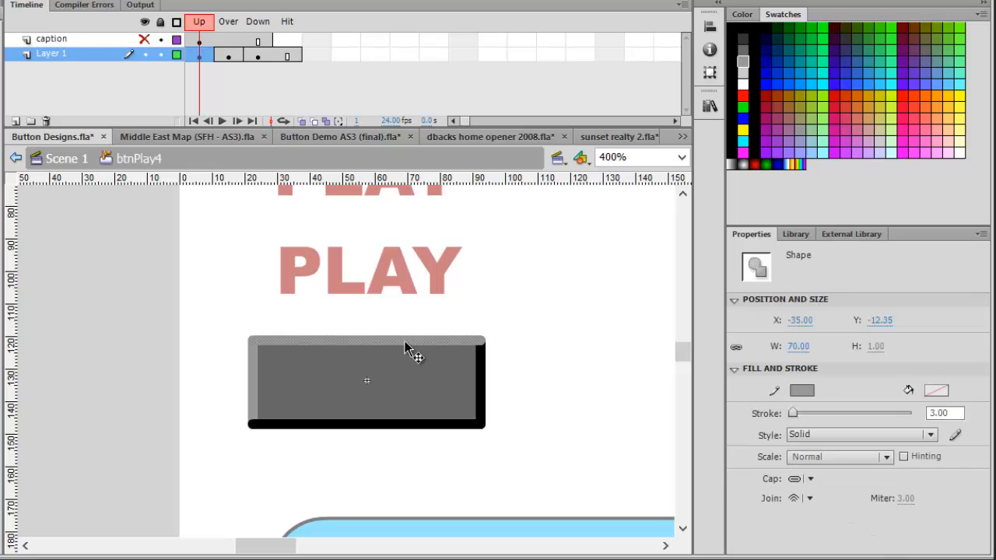
left_click(256, 374)
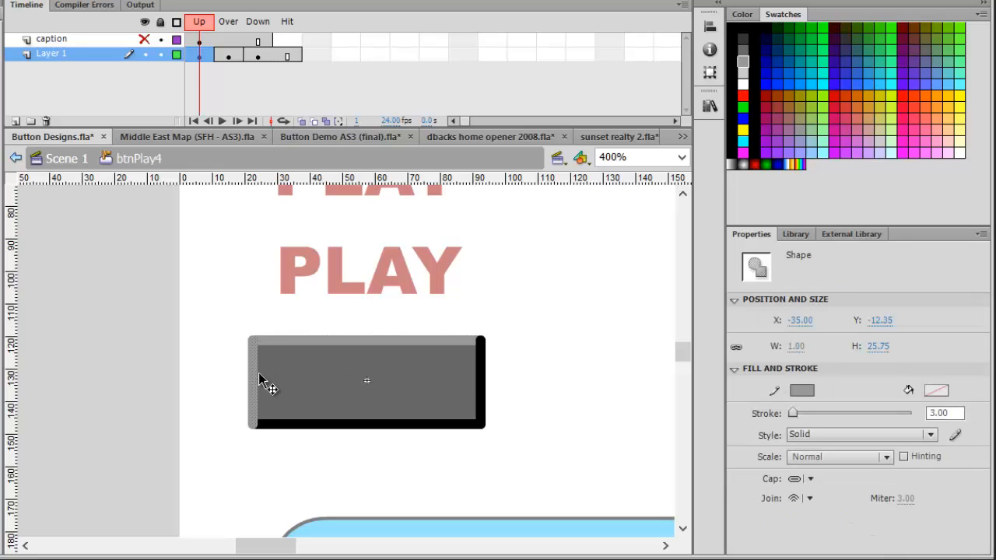
left_click(520, 365)
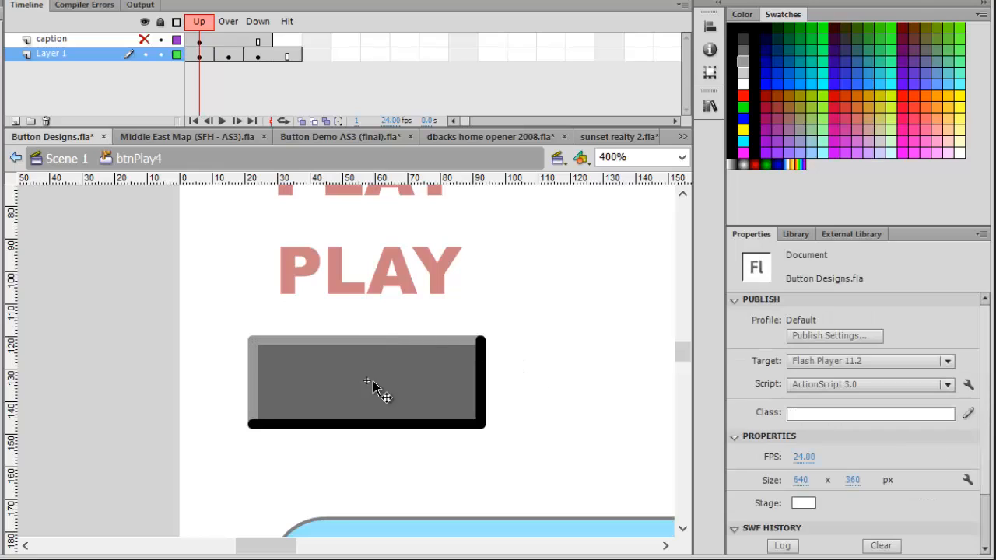
Inspect the fill and the edge strokes of the beveled button in its Over and Down states
left_click(228, 57)
left_click(491, 384)
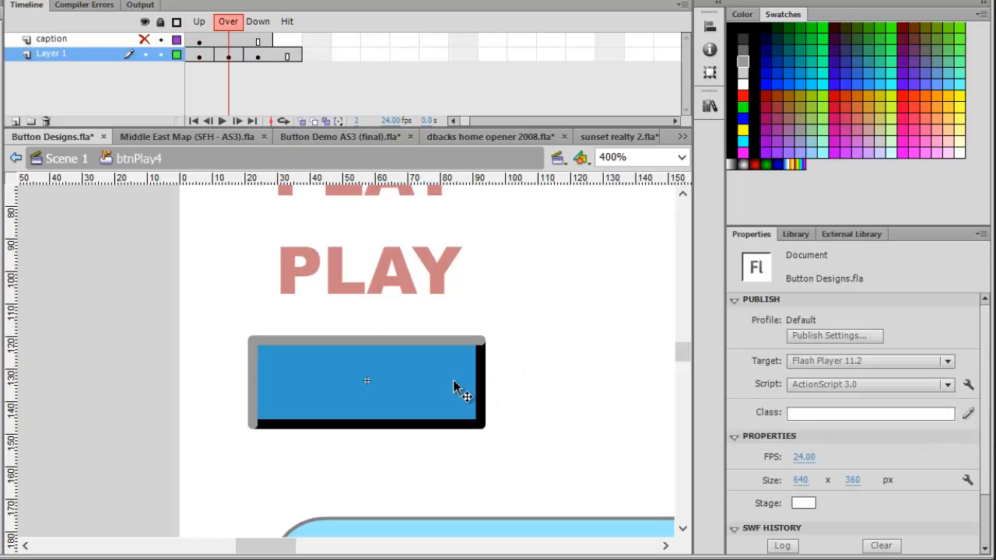
left_click(432, 382)
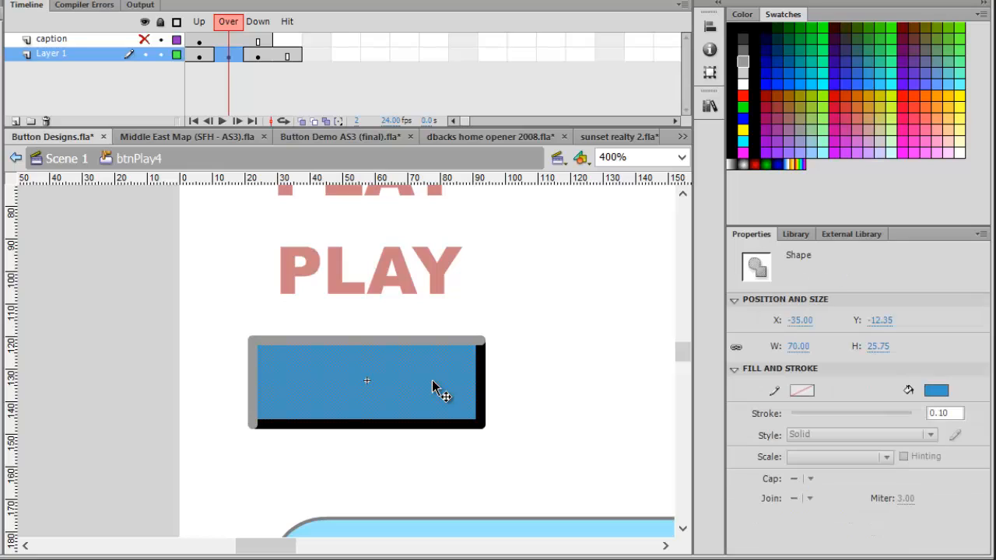
left_click(263, 57)
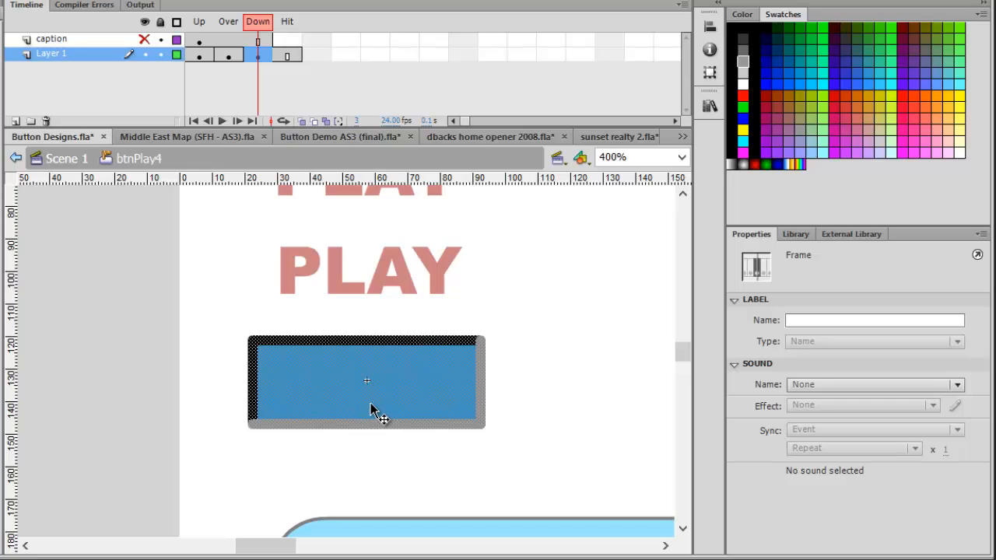
left_click(558, 419)
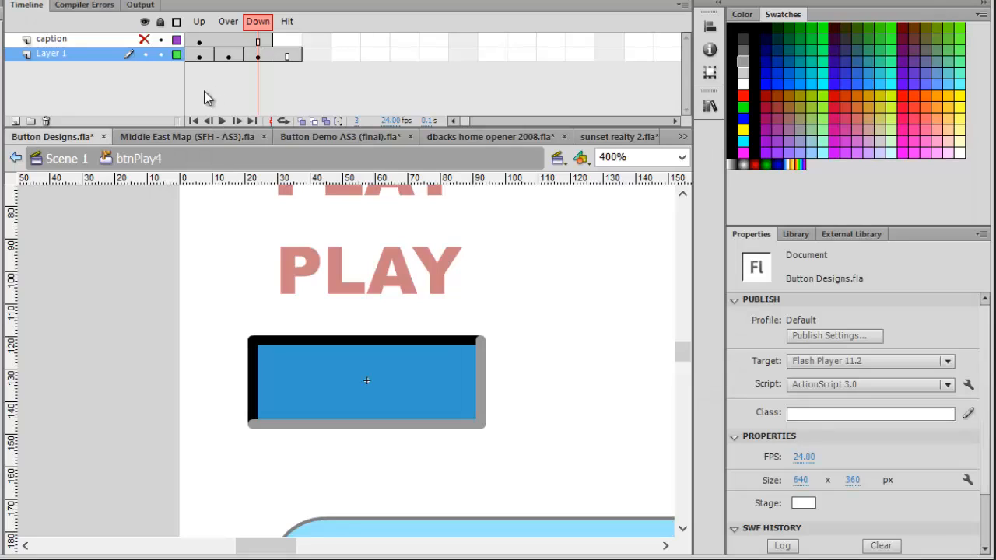
Show the caption layer again to compare the button's Down, Over and Up states, and save Button Designs.fla
left_click(145, 39)
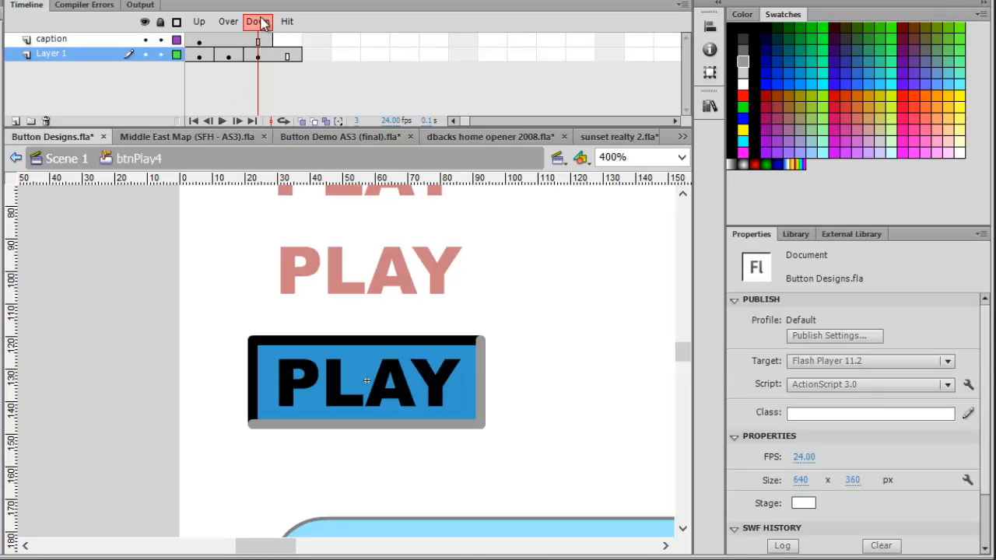
left_click(228, 22)
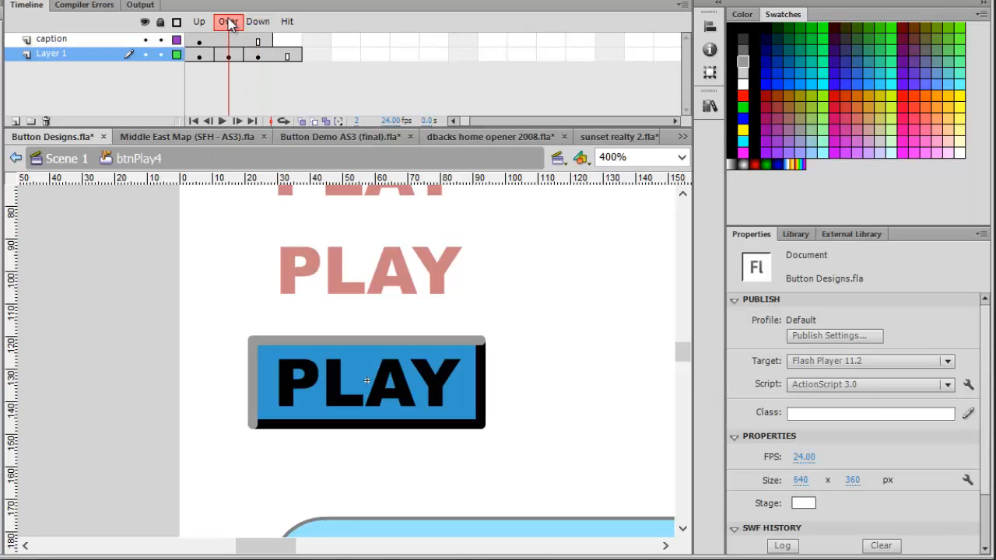
left_click(258, 23)
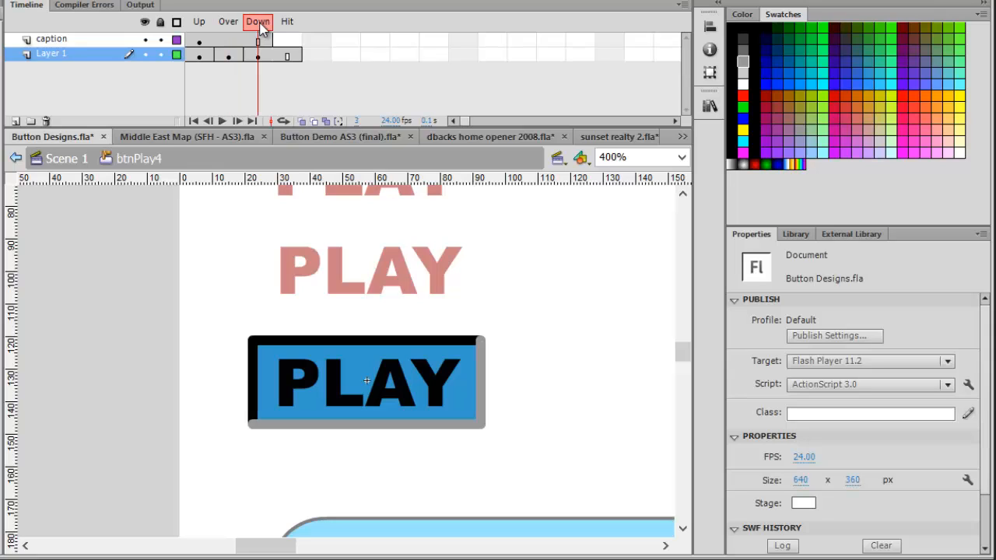
left_click(230, 23)
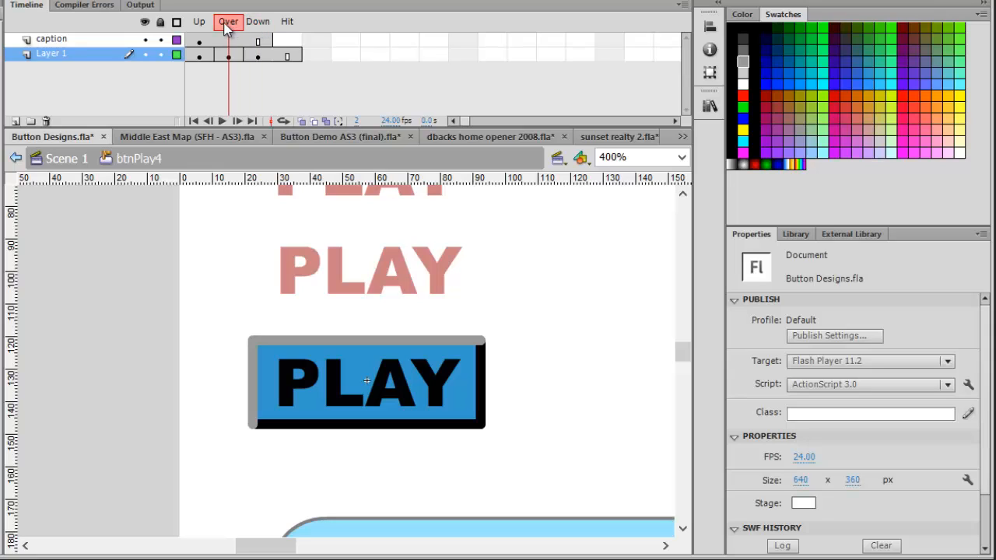
left_click_drag(228, 23, 202, 22)
key("ctrl+s")
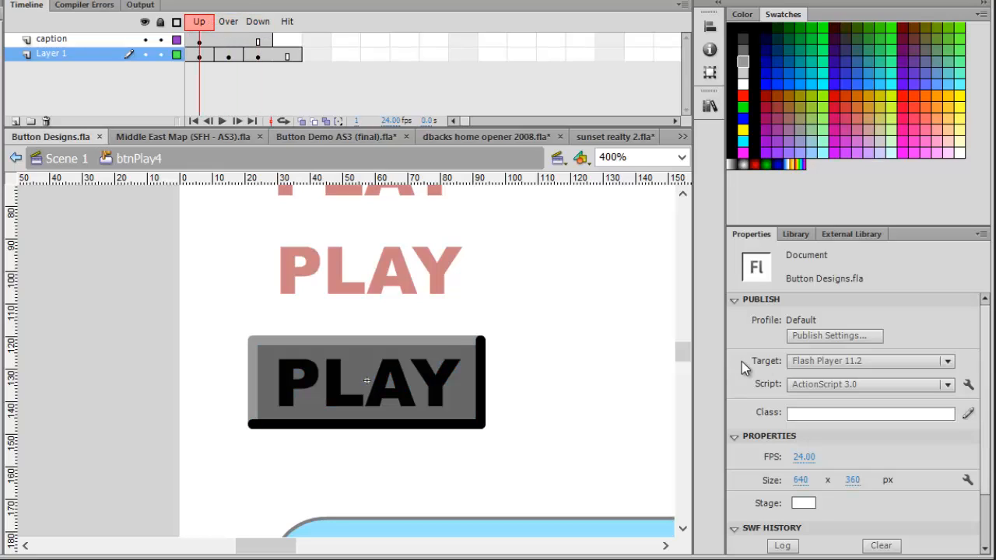
Open the blue Roll the Dice button symbol, inspect its Up, Over, Down and Hit states, and return to Scene 1
left_click_drag(688, 350, 682, 362)
double_click(350, 365)
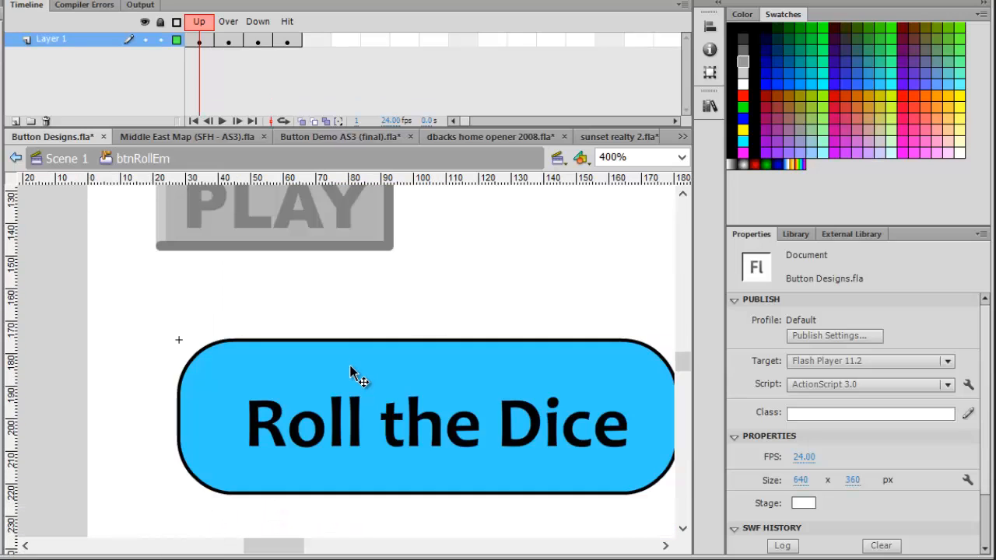
left_click(349, 365)
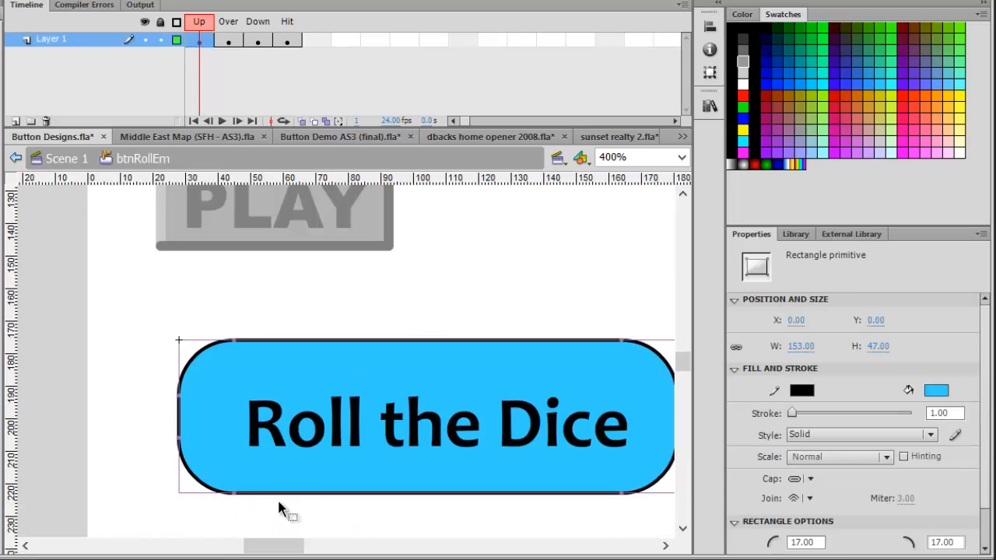
left_click(230, 42)
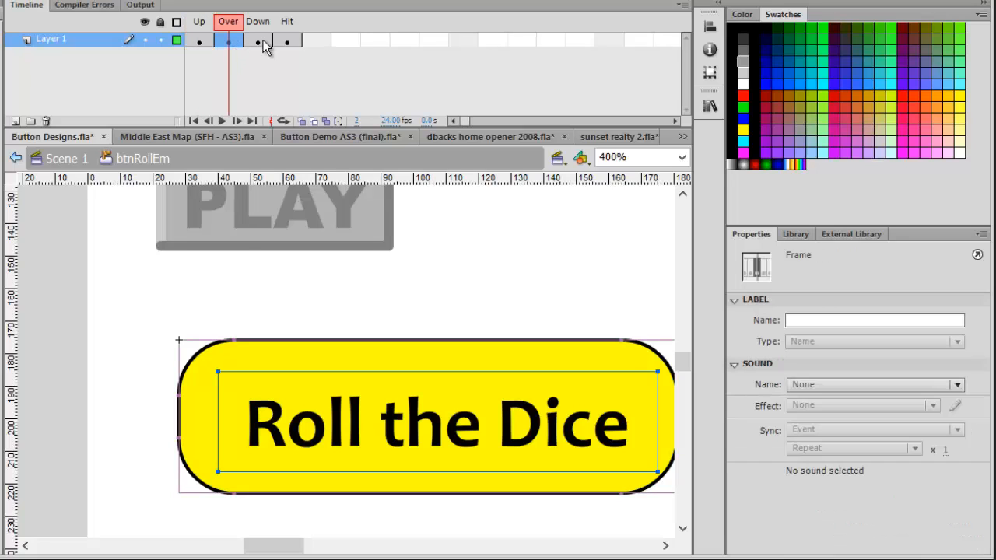
left_click(261, 42)
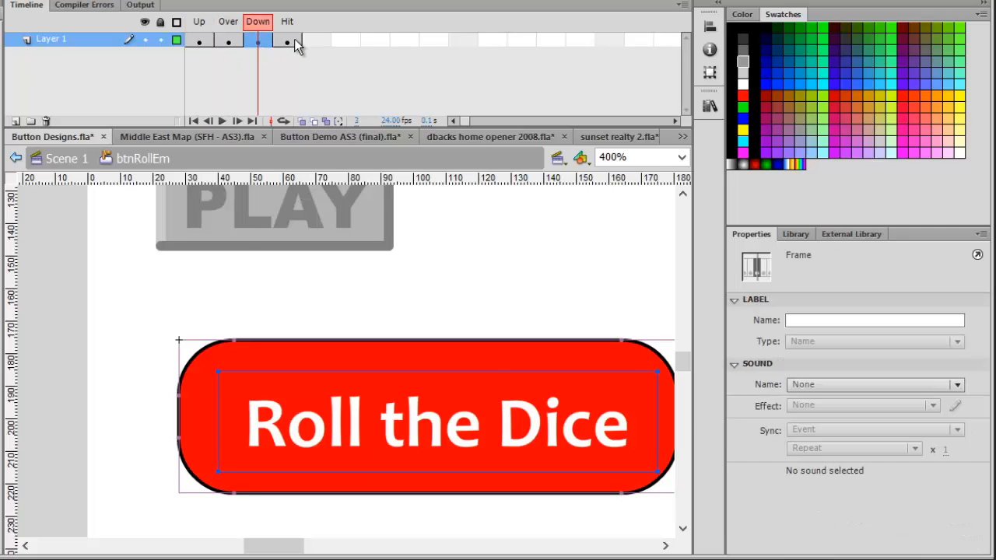
left_click(288, 41)
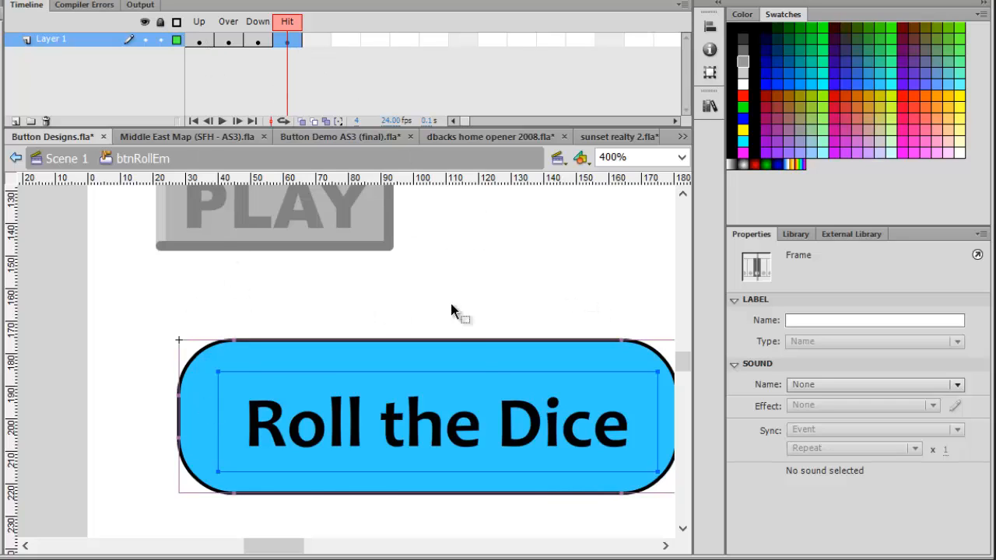
left_click(67, 159)
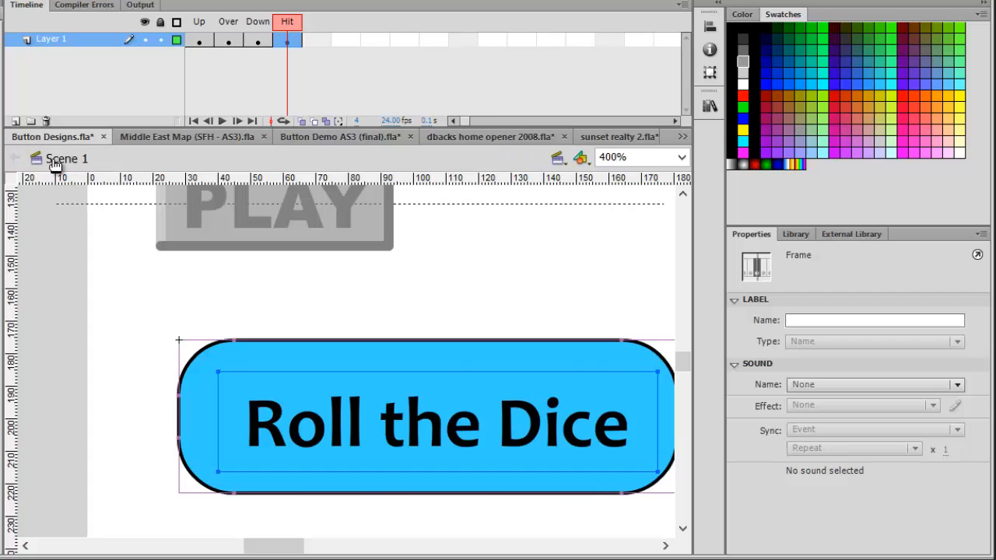
Open the green SMCC button symbol for editing in place and hide its gradient overlay and Text as mask layers
left_click_drag(683, 363, 684, 378)
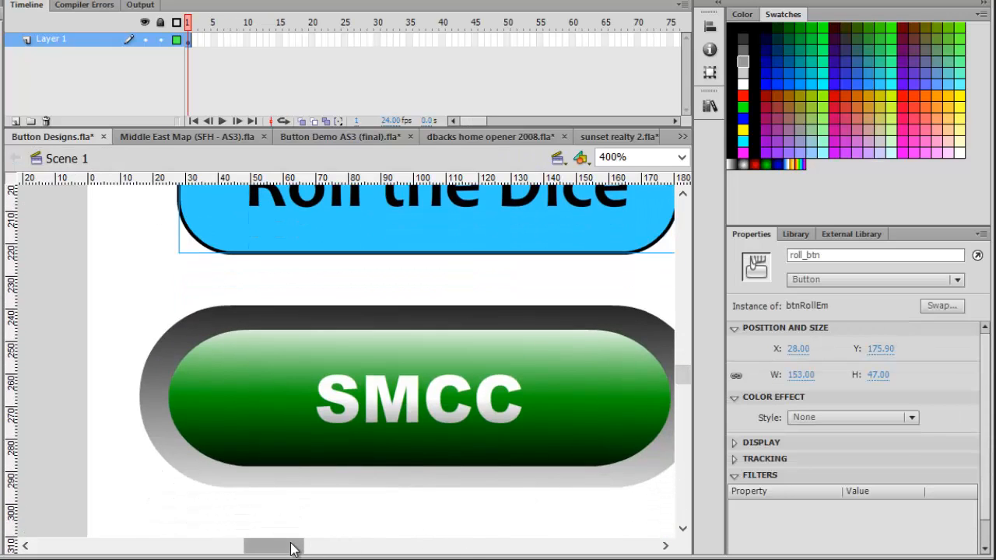
left_click_drag(289, 545, 303, 549)
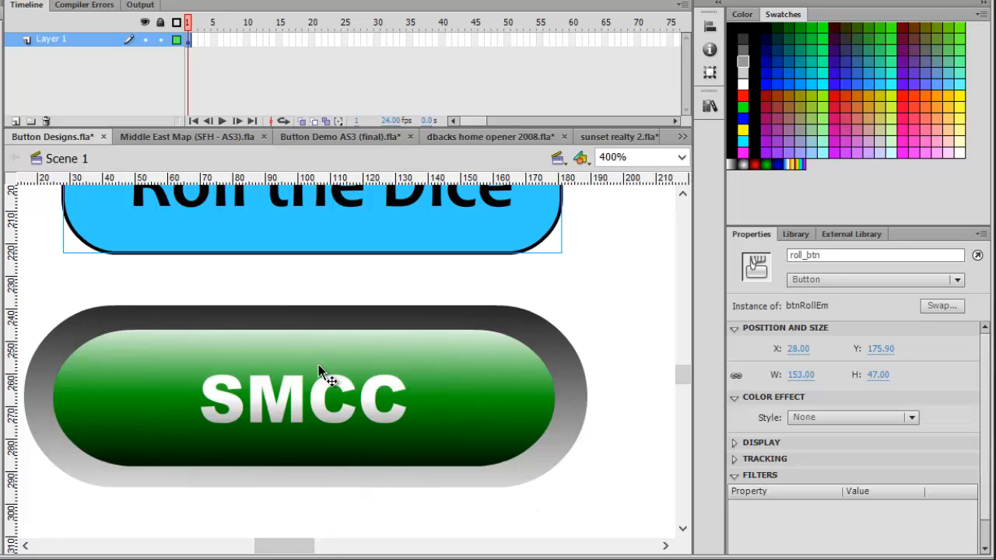
double_click(329, 384)
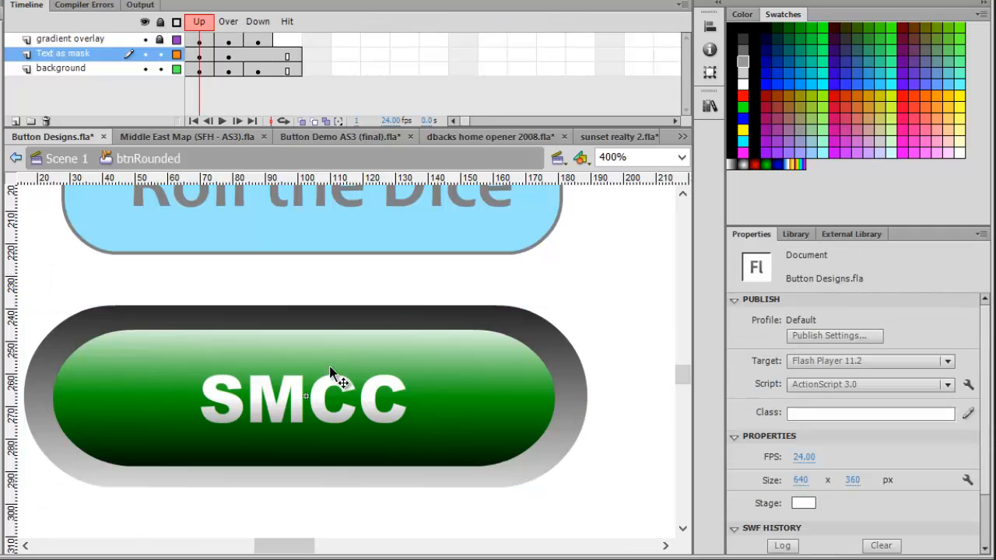
left_click_drag(145, 39, 144, 55)
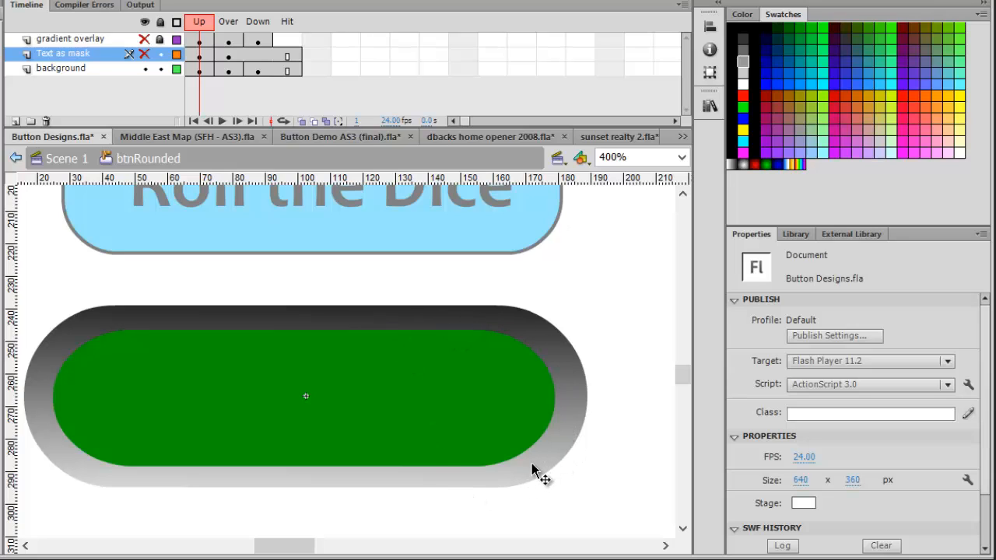
Try moving the dark green rounded rectangle on the background layer in the Up state and restore its position
left_click_drag(278, 389, 267, 364)
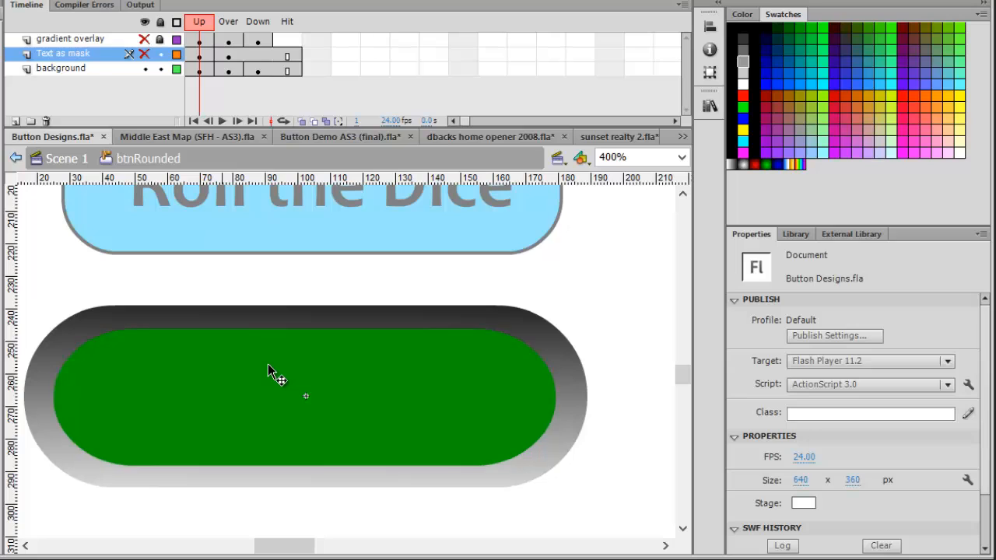
left_click(268, 365)
key("Left")
key("Down")
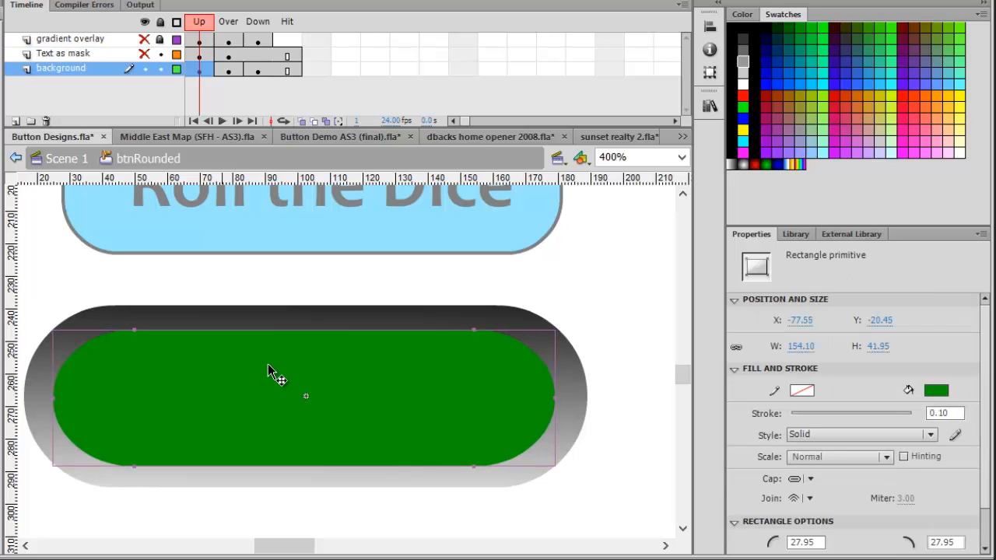
key("Escape")
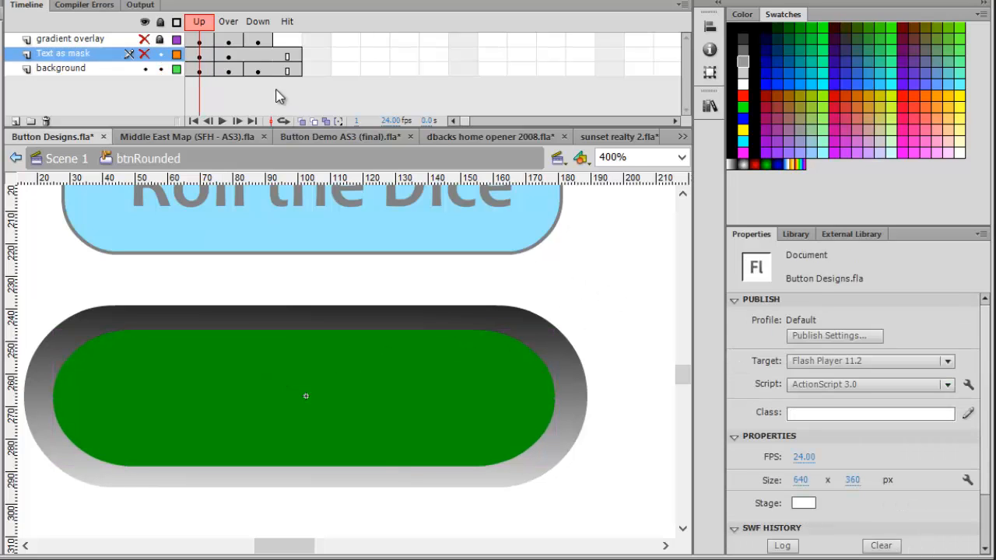
Compare the background layer's green shape and gray gradient border between the SMCC button's Over and Down states
left_click(225, 24)
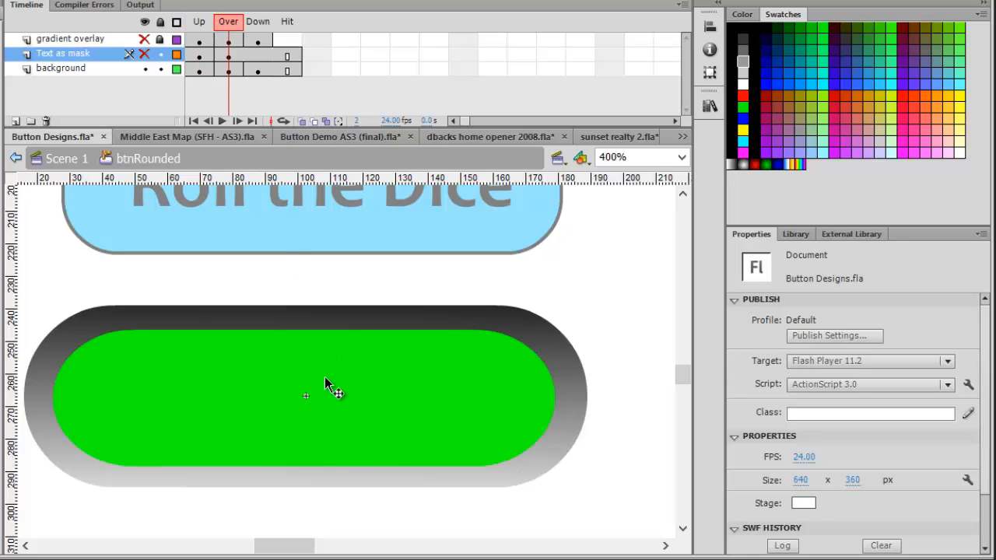
left_click(258, 26)
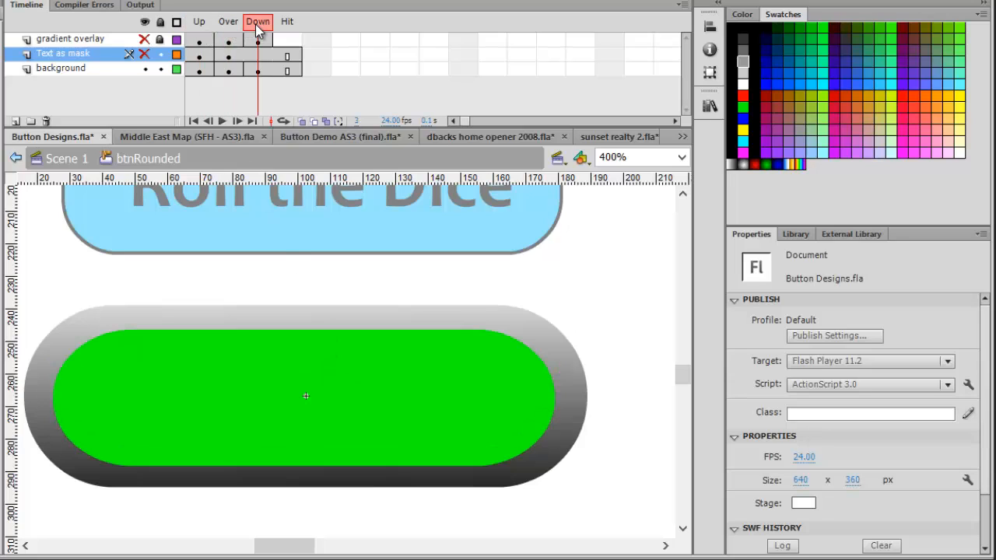
left_click(223, 31)
left_click(254, 34)
Show the Text as mask layer and compare the SMCC caption across the Up, Over, Down and Hit states
left_click(144, 53)
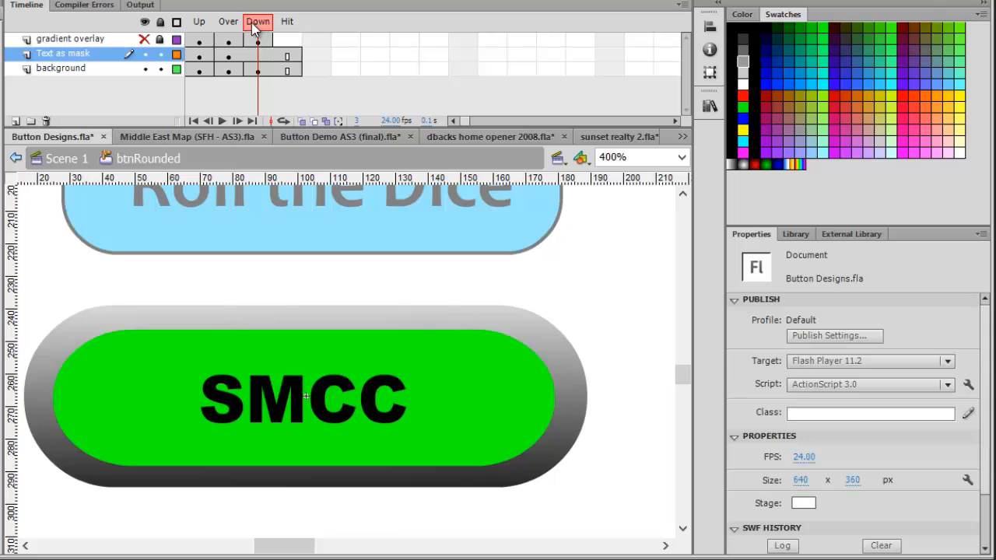
left_click(200, 23)
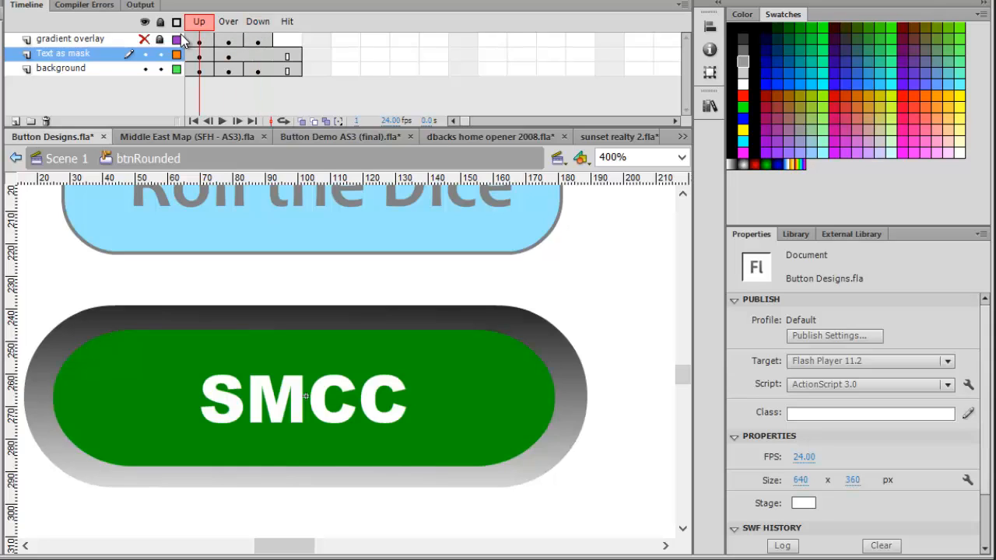
left_click(229, 23)
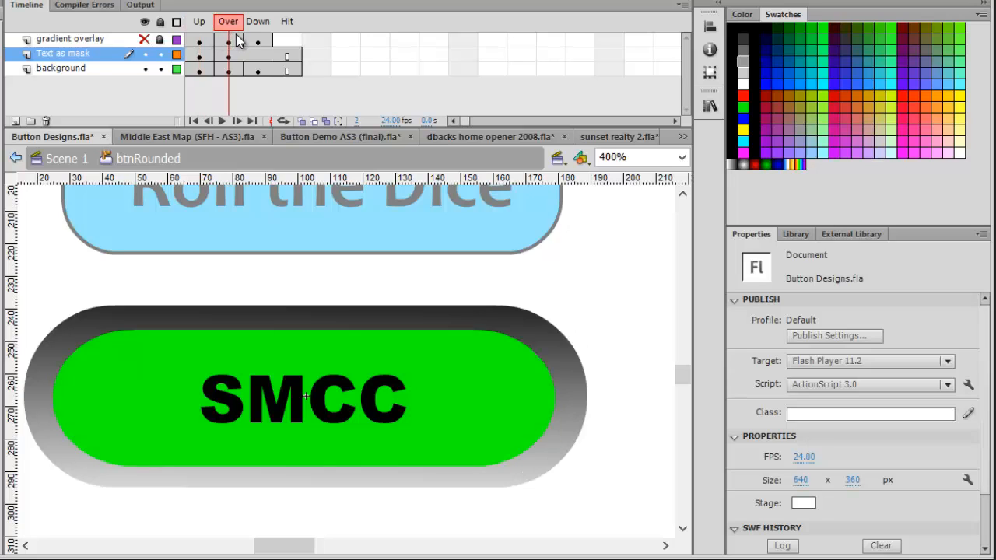
left_click(255, 33)
left_click(284, 43)
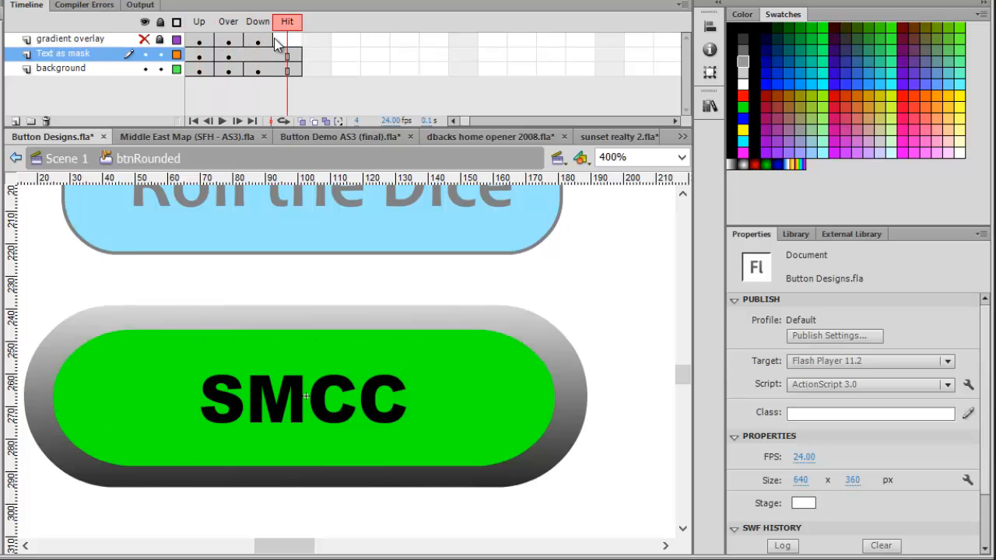
left_click(231, 39)
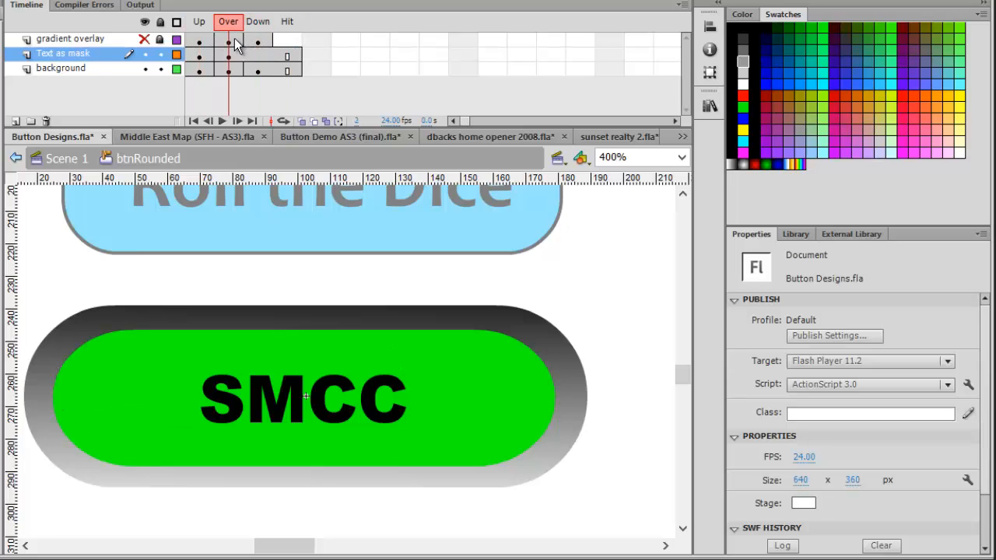
Isolate the gradient overlay layer by showing it and hiding the Text as mask and background layers
left_click(145, 40)
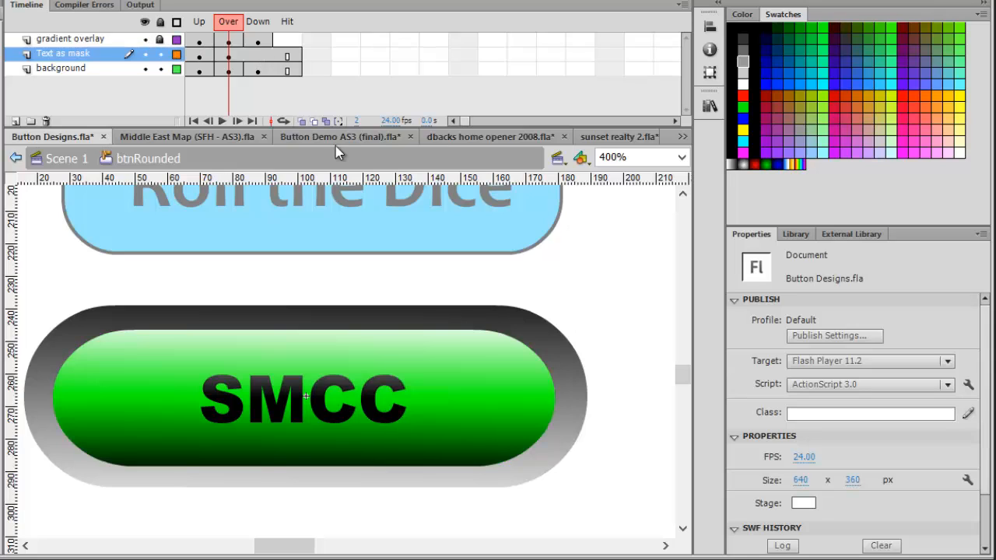
left_click(145, 54)
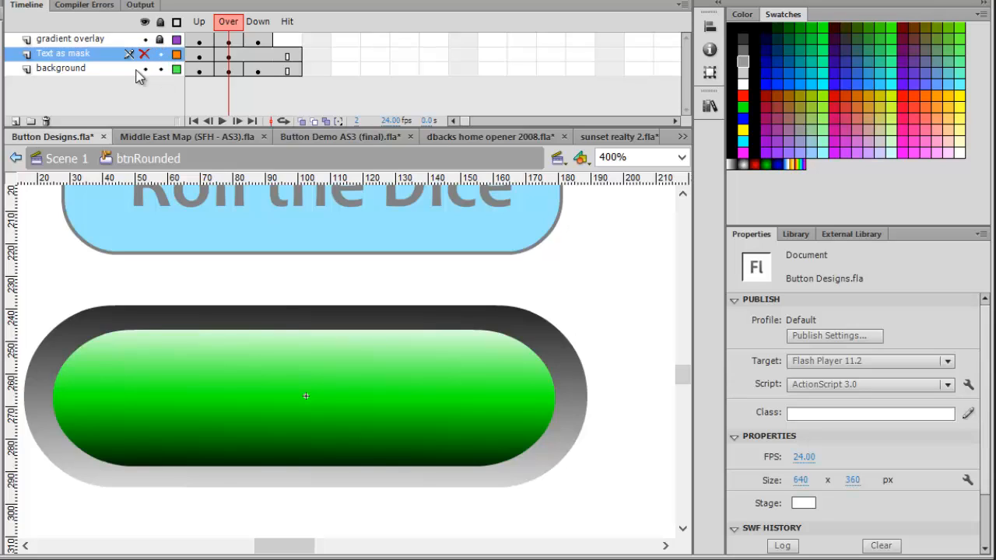
left_click(145, 69)
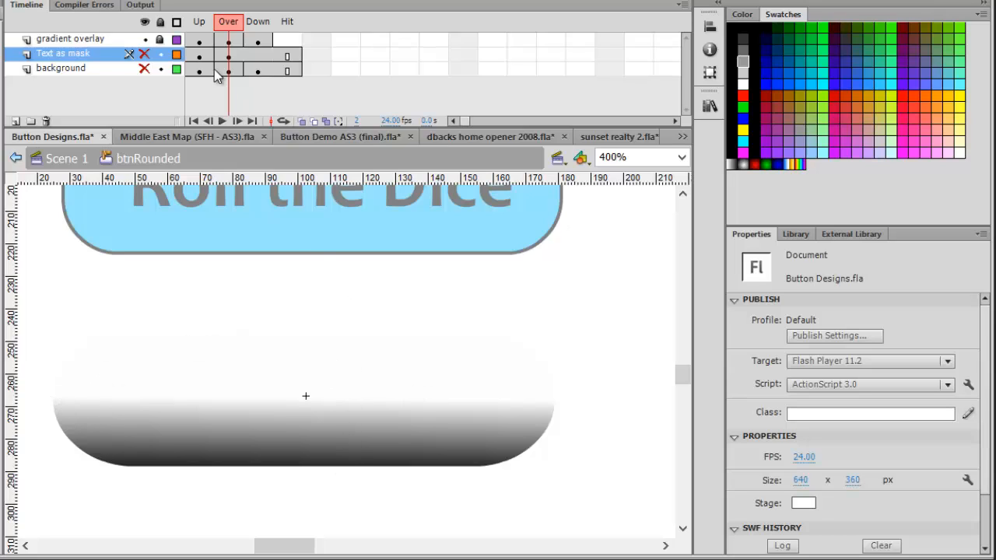
Compare the direction of the isolated gradient overlay in the button's Up, Over and Down states
left_click(199, 22)
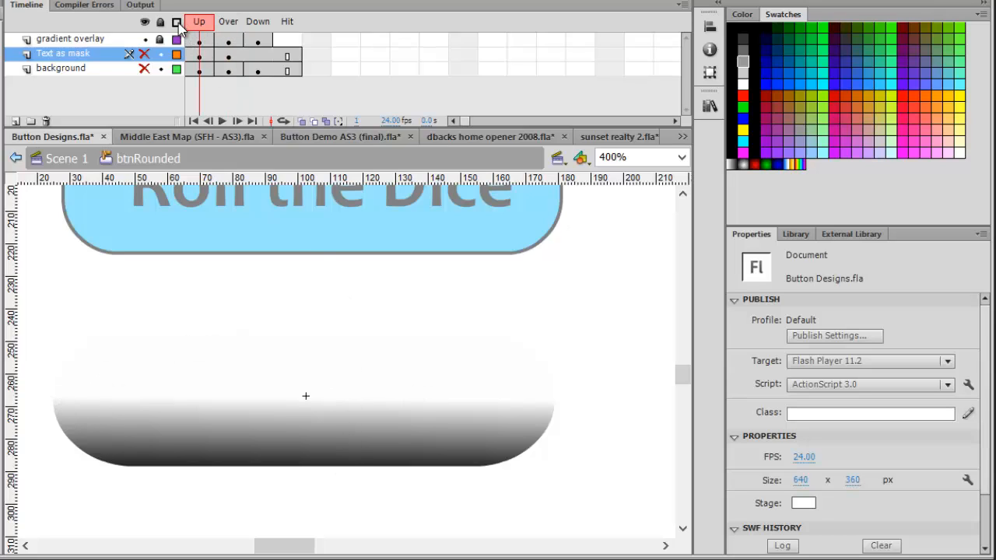
left_click(228, 22)
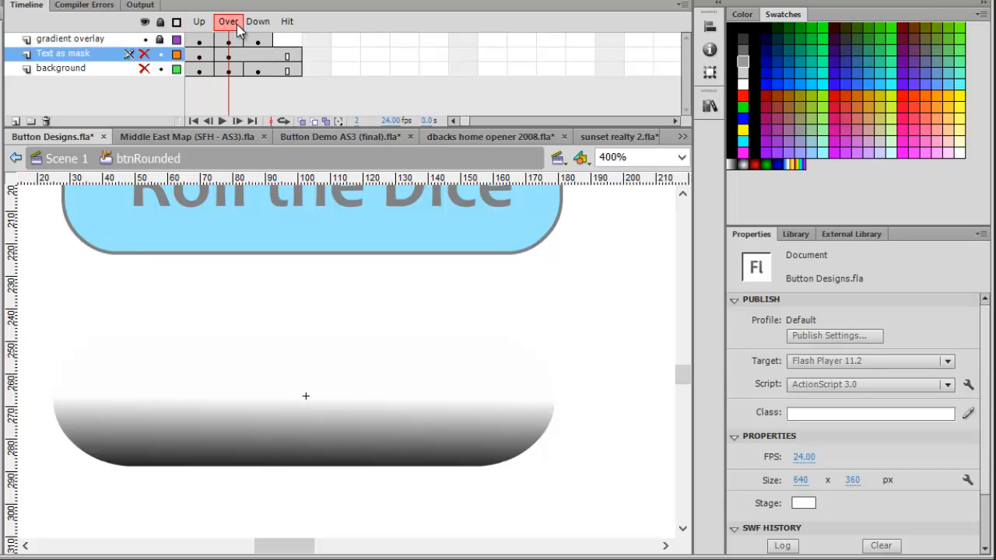
left_click(252, 24)
left_click(228, 23)
left_click(257, 28)
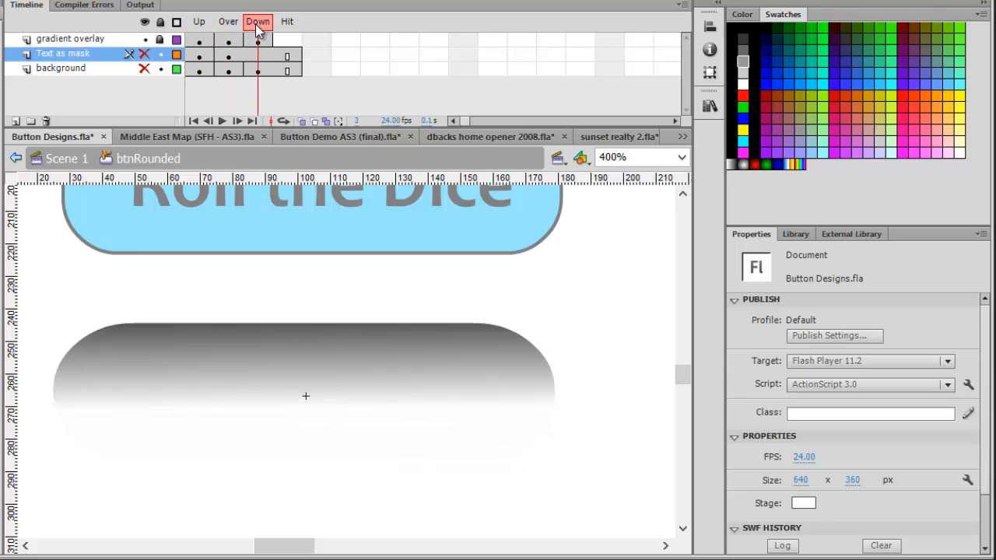
left_click(199, 24)
Show the Text as mask and background layers again and review the complete SMCC button in its Up and Over states
left_click(144, 54)
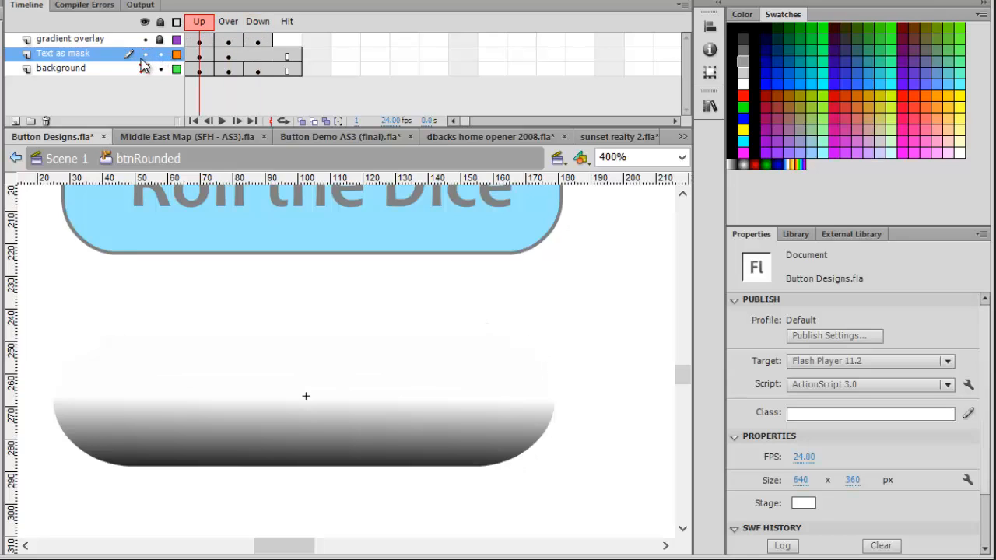
left_click(199, 24)
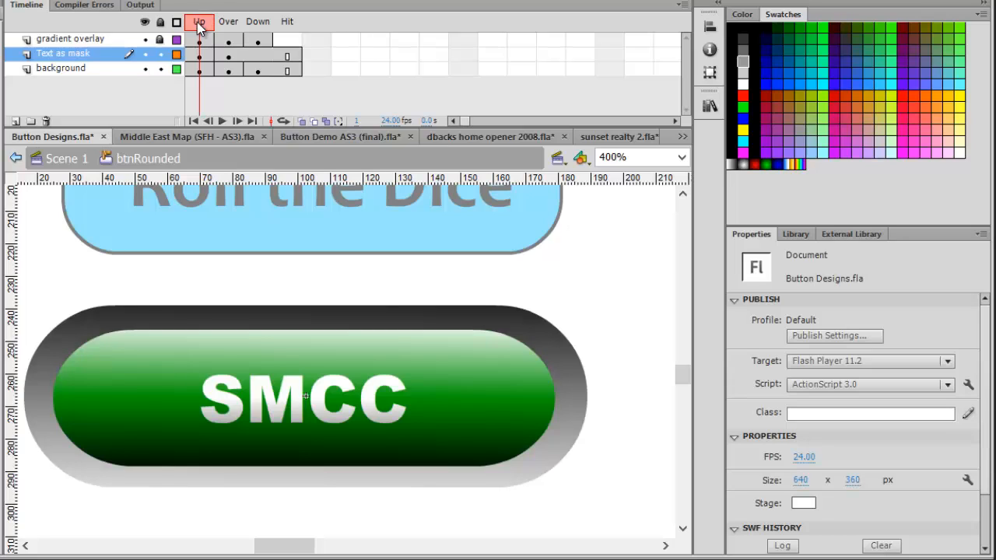
left_click(226, 23)
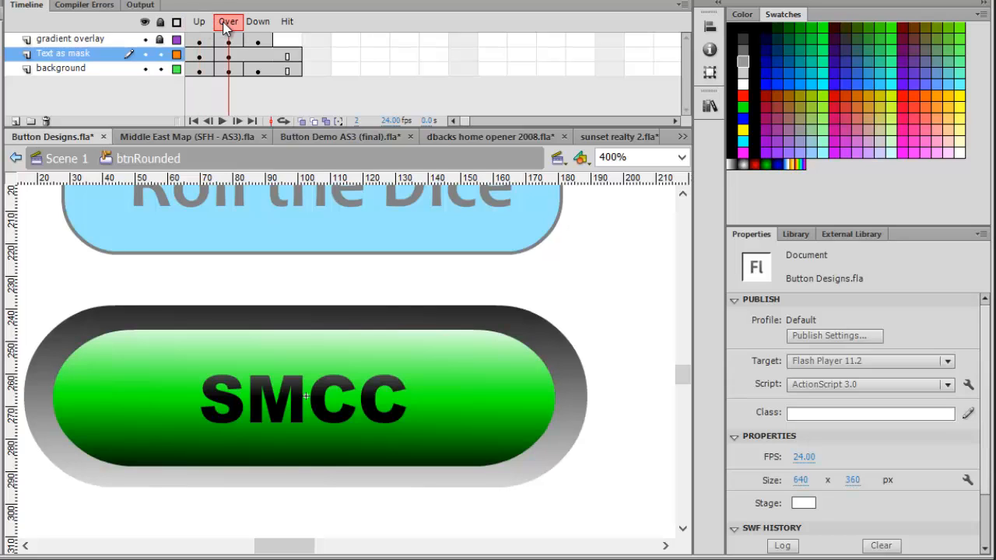
left_click_drag(228, 24, 199, 24)
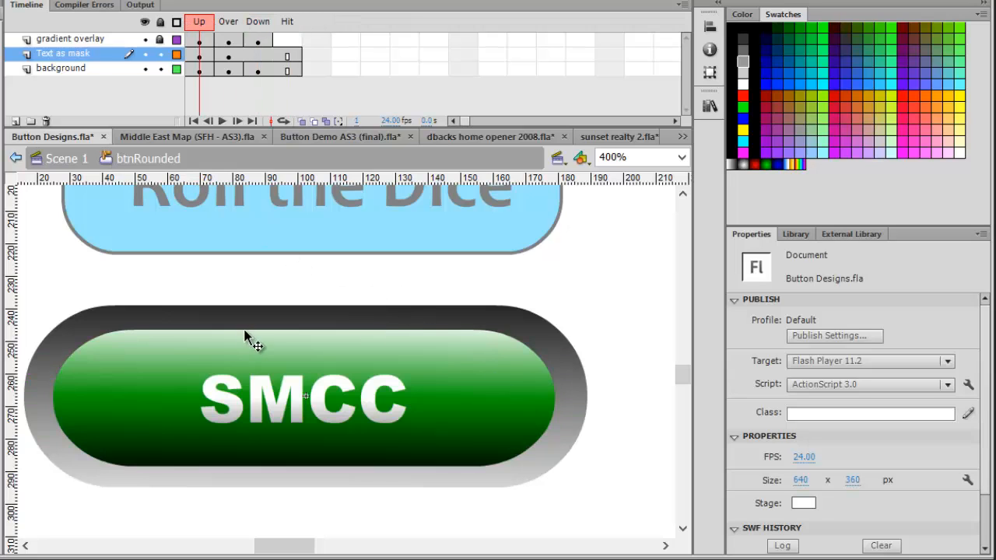
left_click(203, 56)
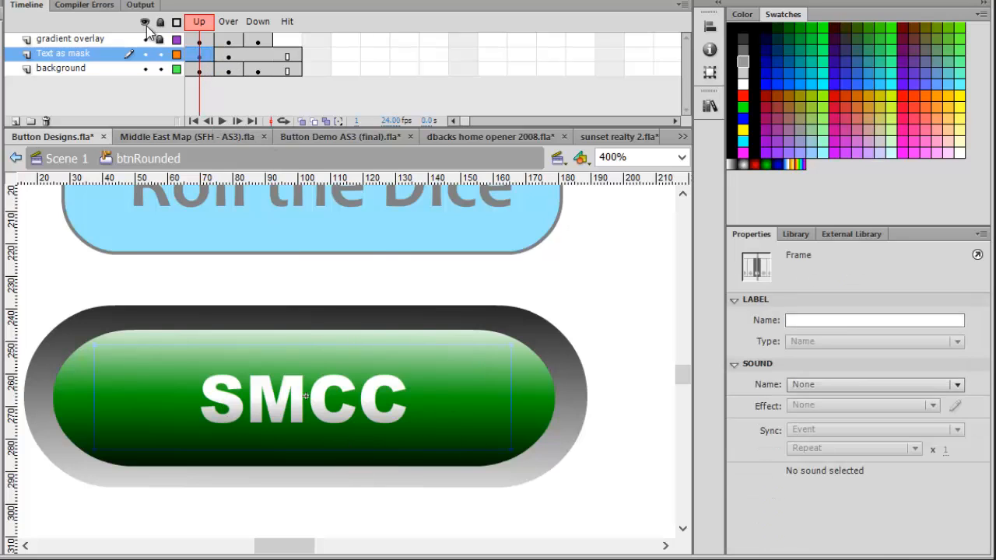
Open the envelope button btnMail for editing, compare its Up, Over and Down states, and return to the main scene
double_click(312, 530)
left_click_drag(310, 551, 364, 549)
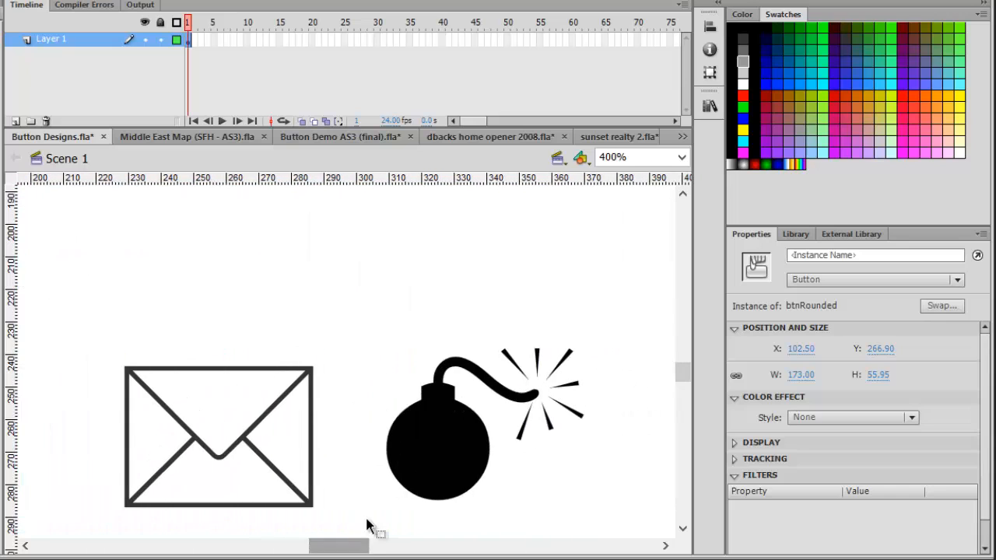
left_click(276, 374)
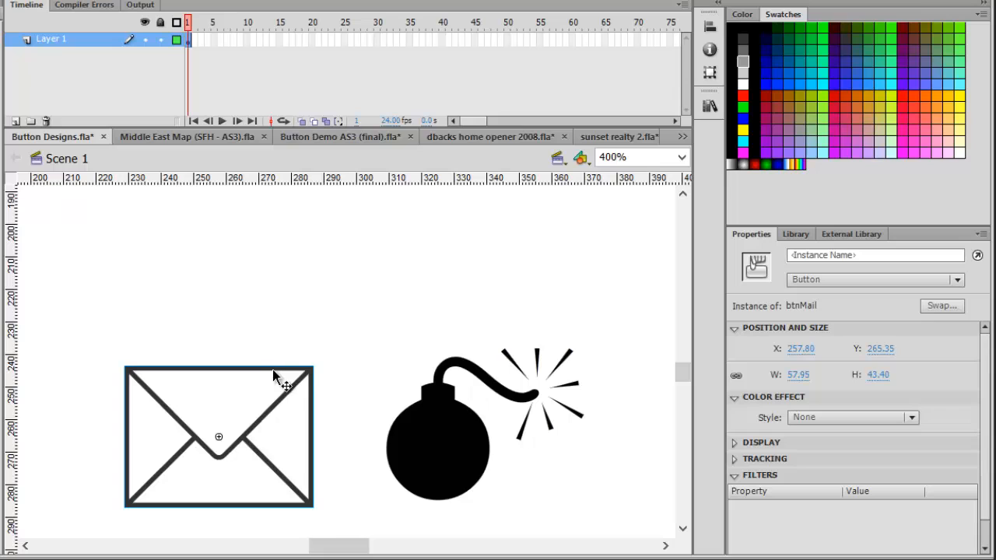
double_click(246, 420)
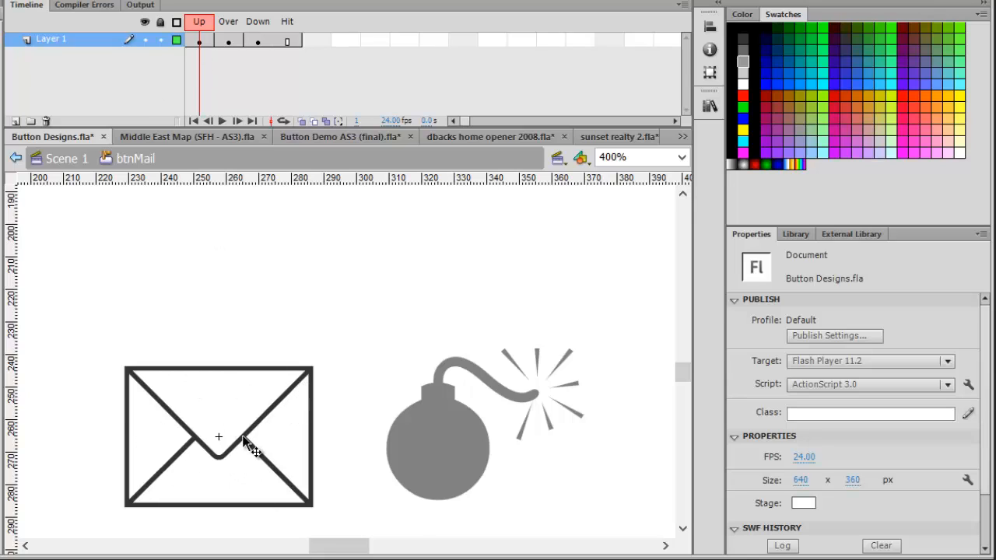
left_click(228, 23)
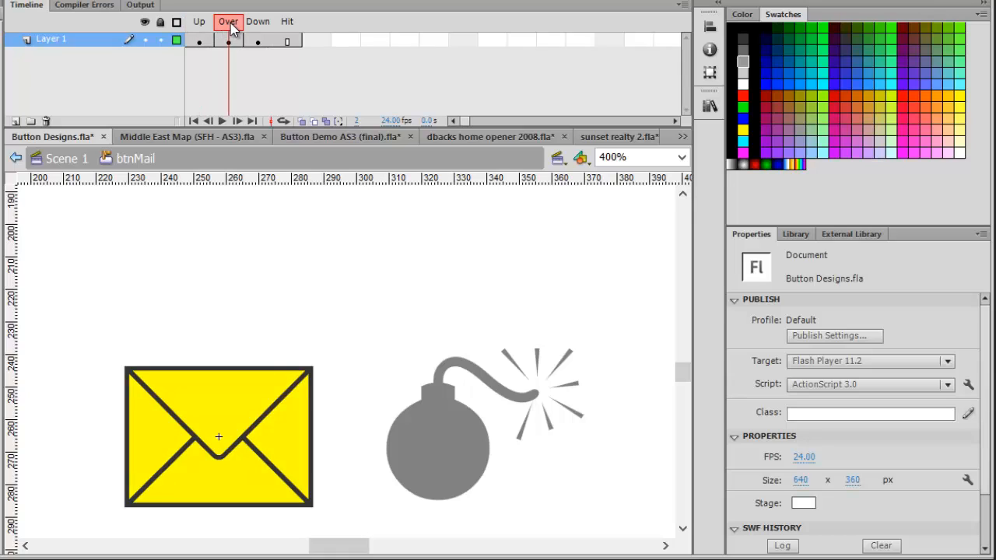
left_click(258, 23)
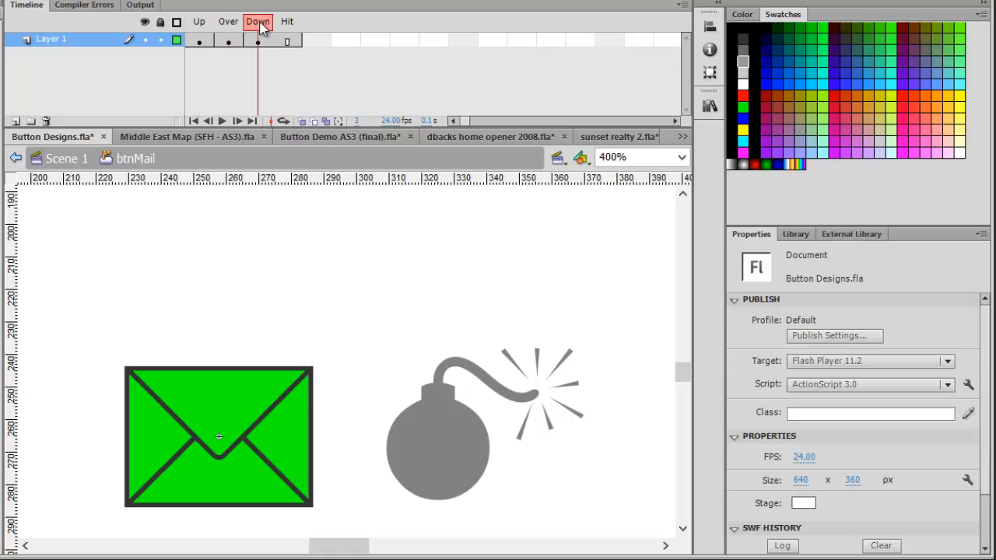
left_click(67, 158)
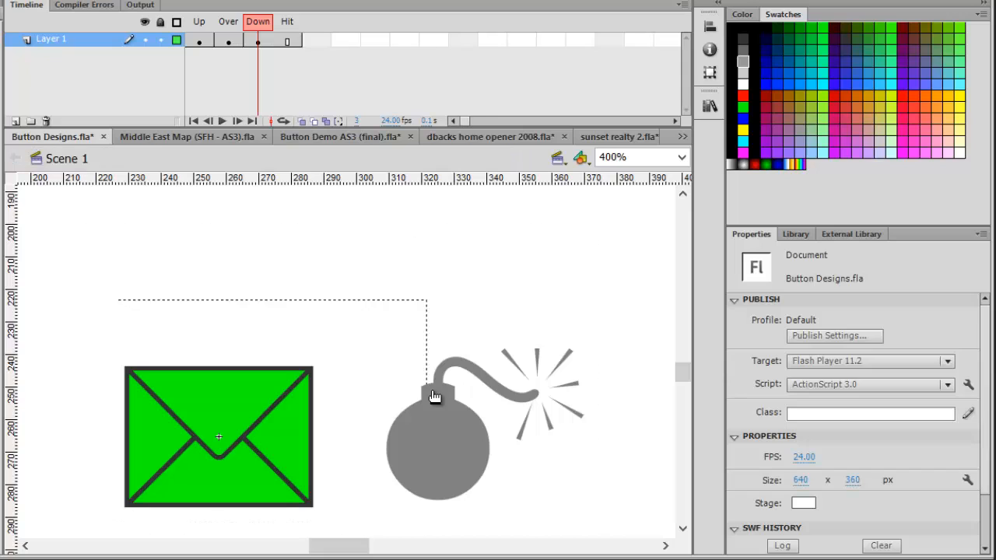
Open the bomb button btnBomb, compare its Up and Over states with Layer 3 hidden, and show Layer 3 again
left_click(462, 435)
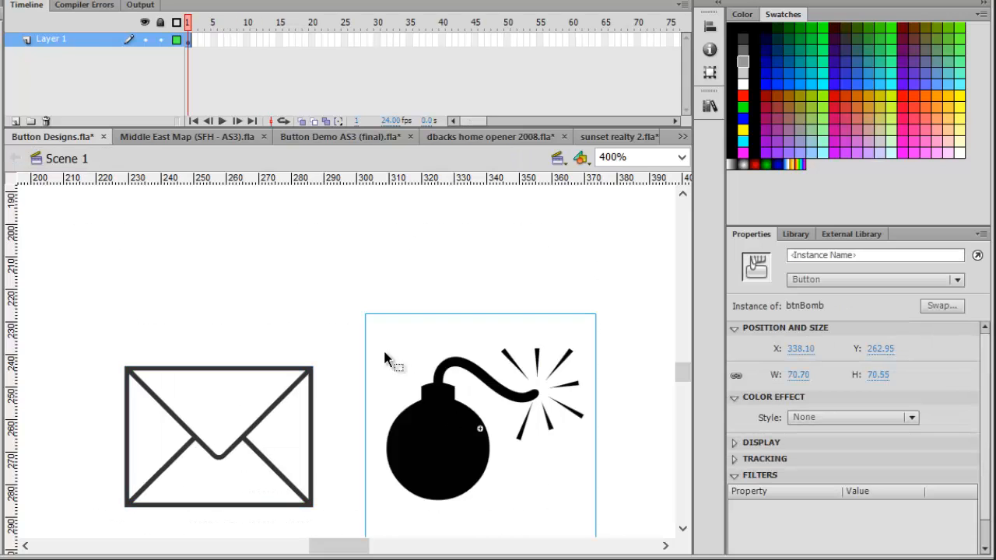
double_click(422, 424)
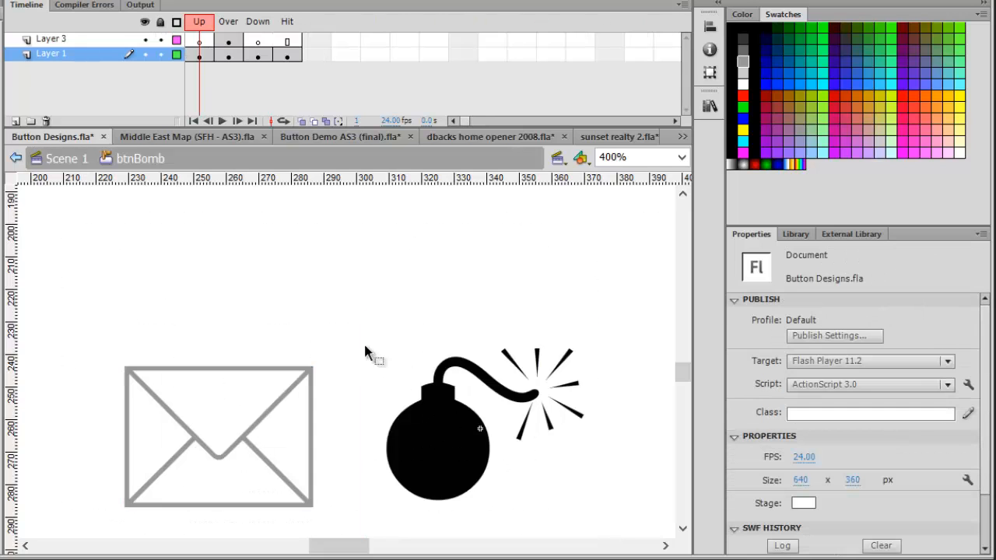
left_click(145, 39)
left_click(228, 23)
left_click(198, 25)
left_click(224, 28)
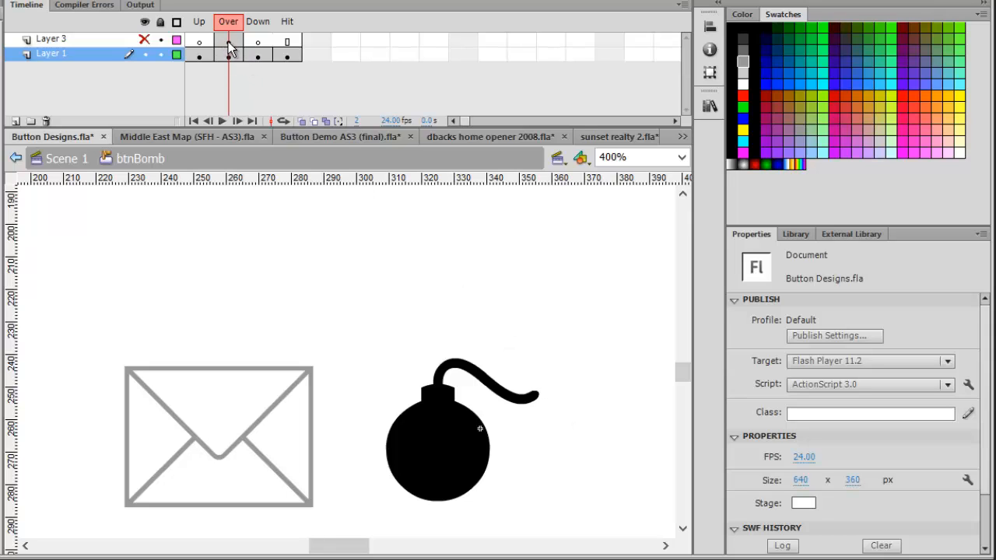
left_click(144, 38)
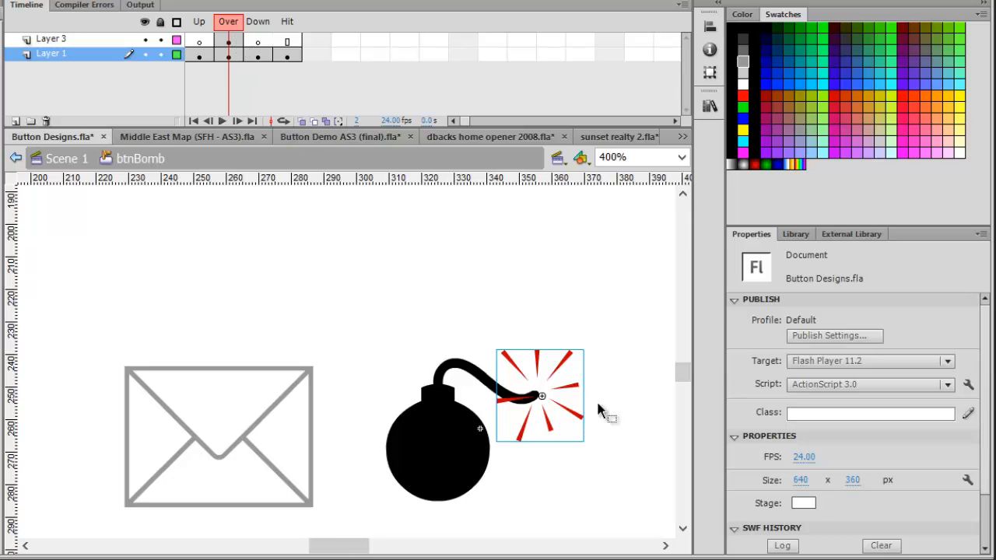
Inspect the timeline of the mcFlame clip in the bomb button's Over state and review the button's Down and Hit states
double_click(576, 368)
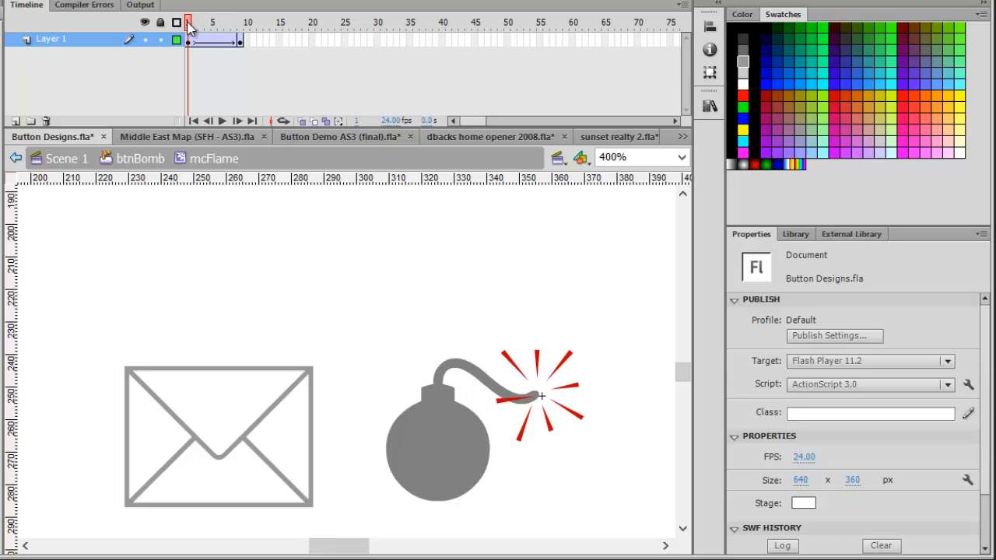
mouse_move(189, 22)
left_mouse_down()
mouse_move(247, 27)
mouse_move(189, 26)
left_mouse_up()
left_click(144, 160)
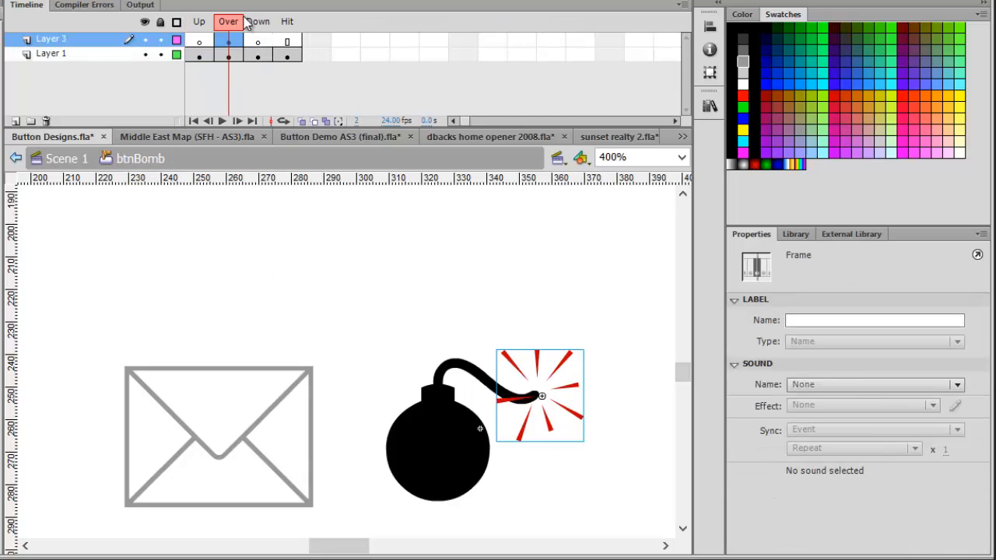
left_click(258, 23)
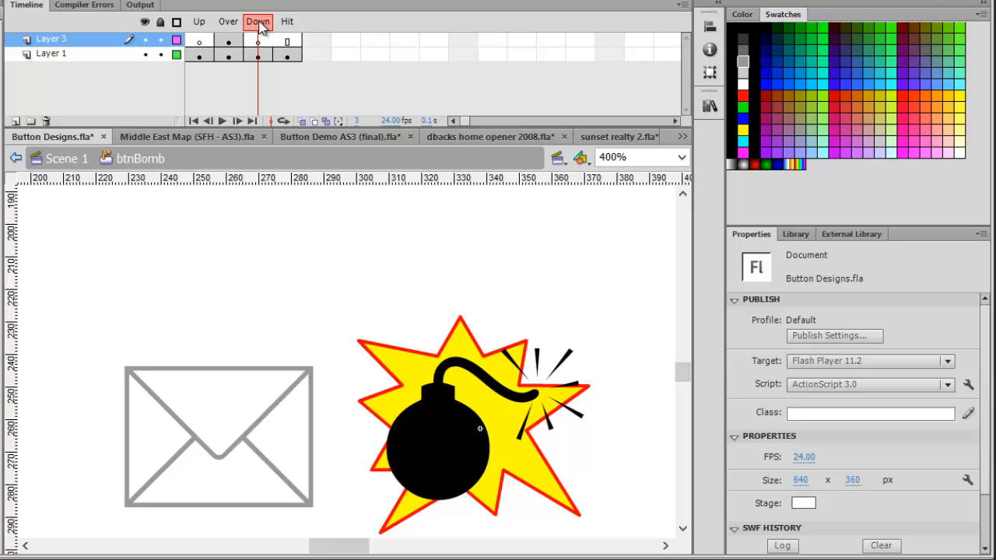
left_click(287, 23)
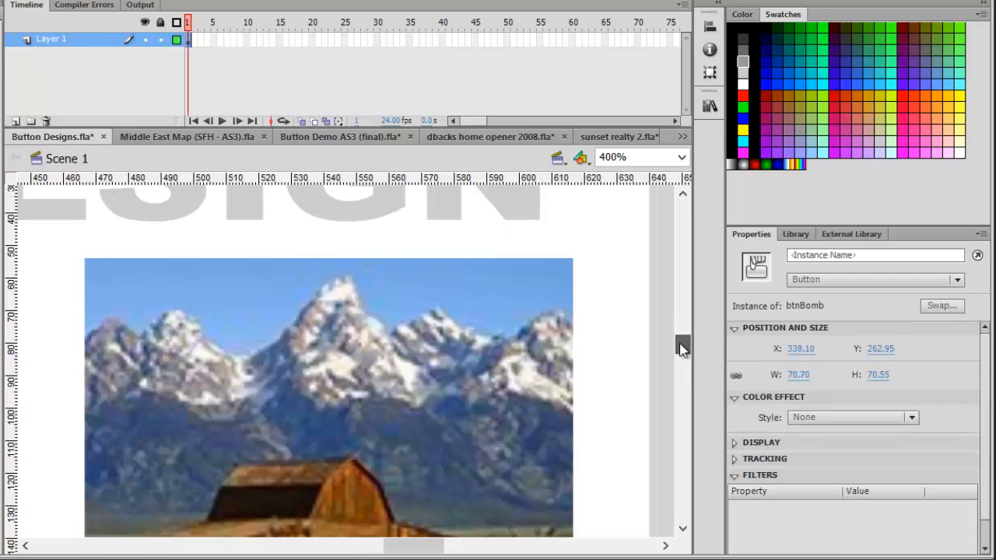
Open the mountain barn picture button btnImage1 in place and compare its Up, Over, Down and Hit states
left_click_drag(678, 342, 673, 347)
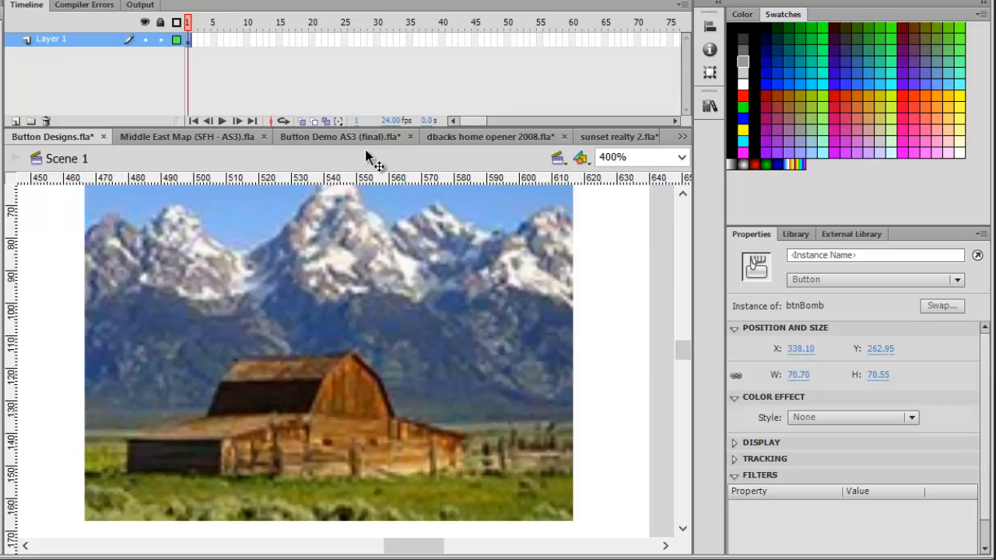
left_click(381, 291)
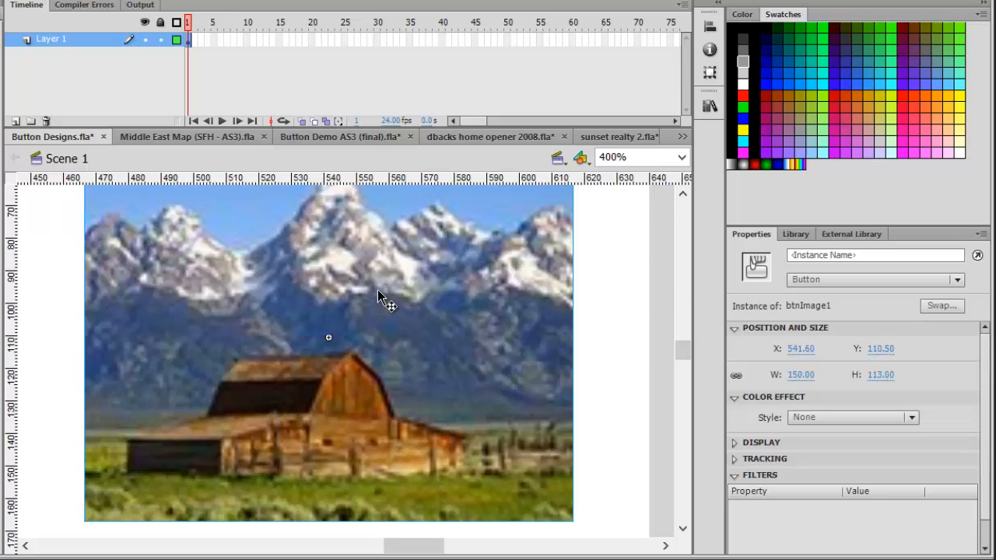
right_click(378, 290)
left_click(216, 255)
double_click(197, 242)
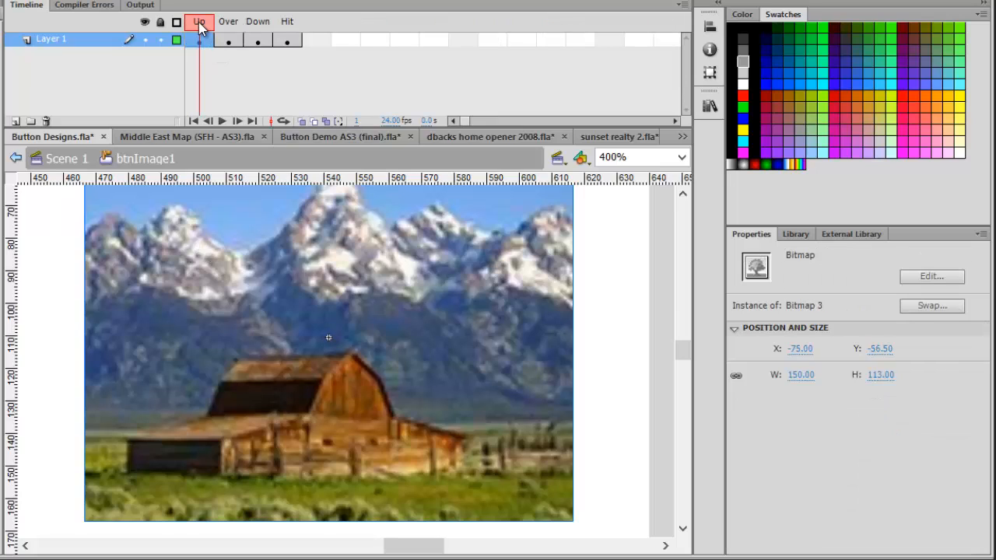
left_click(228, 23)
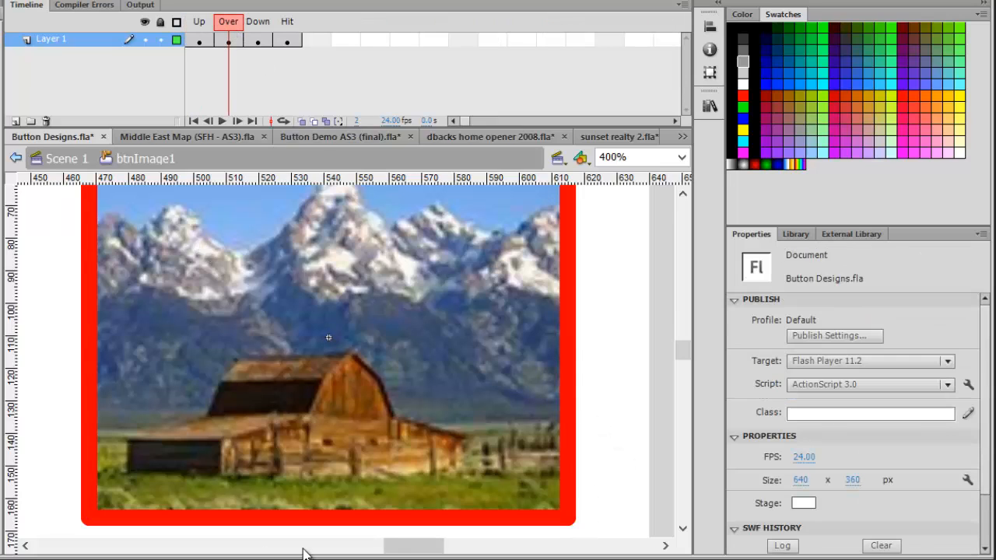
left_click(257, 22)
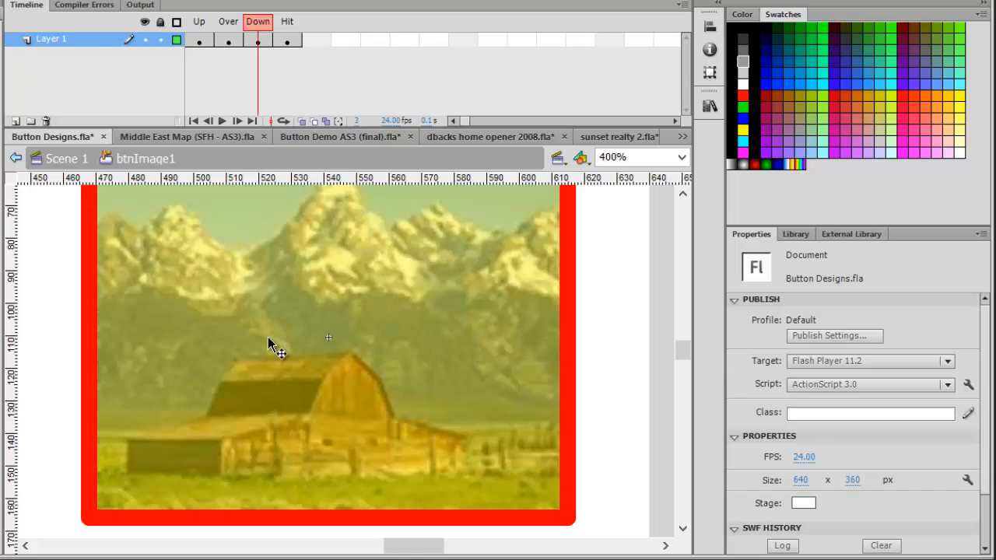
left_click(288, 21)
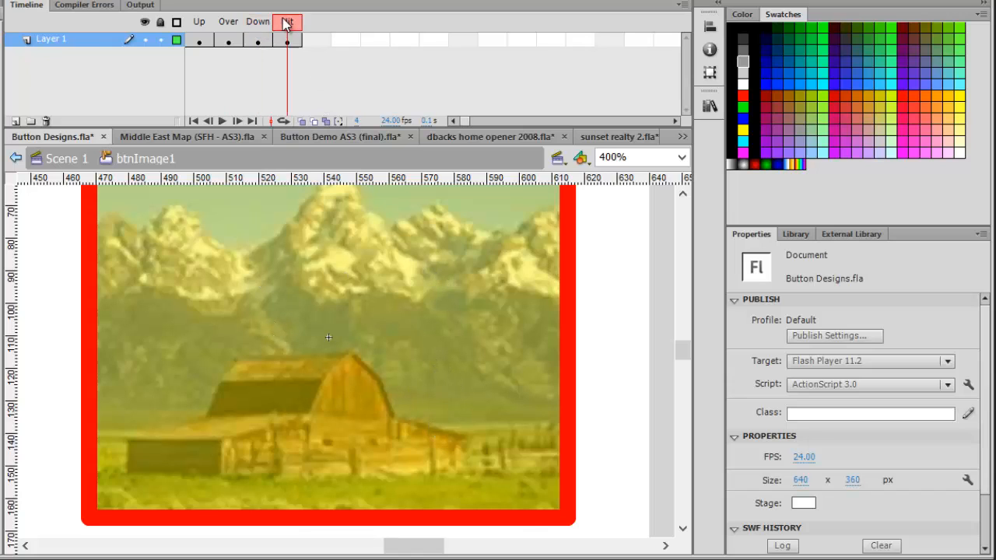
left_click(200, 24)
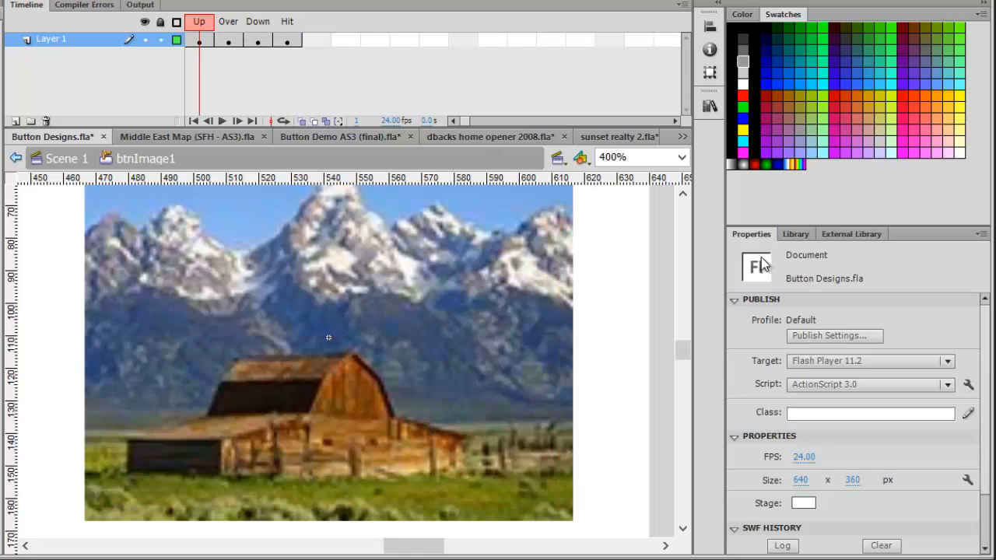
Open the canyon picture button btnImage2, compare its Up and Over states, and examine the contents of the Over frame
scroll(683, 358, "down", 2)
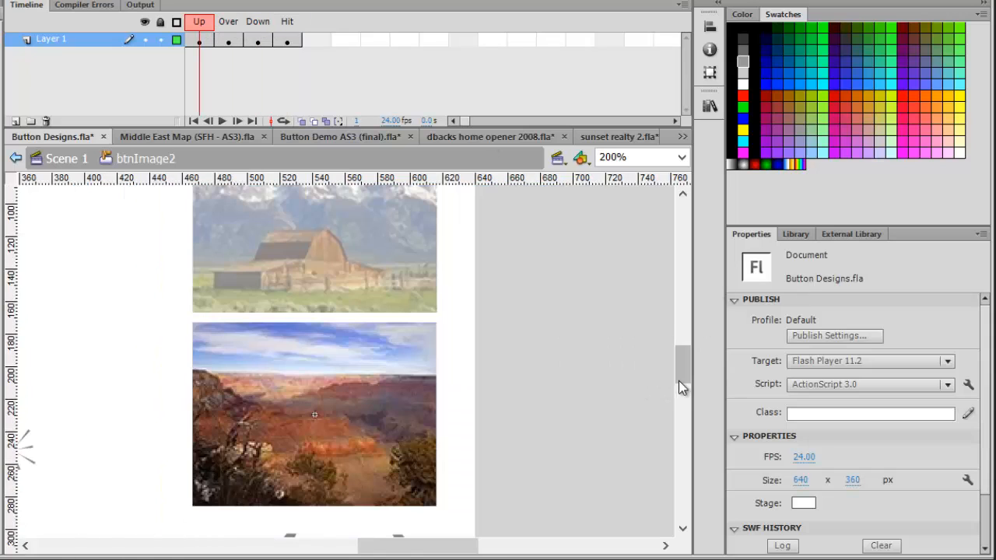
scroll(685, 381, "down", 2)
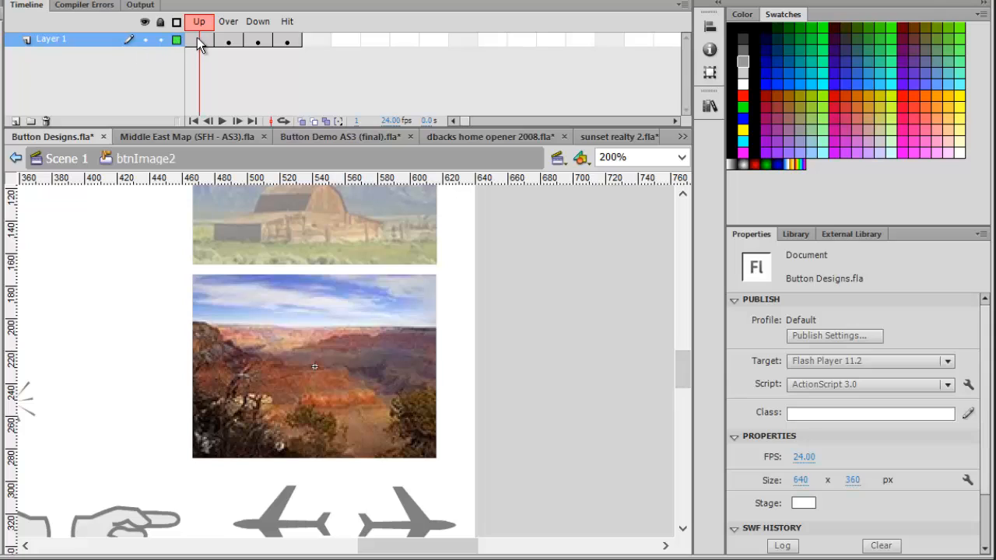
left_click(228, 23)
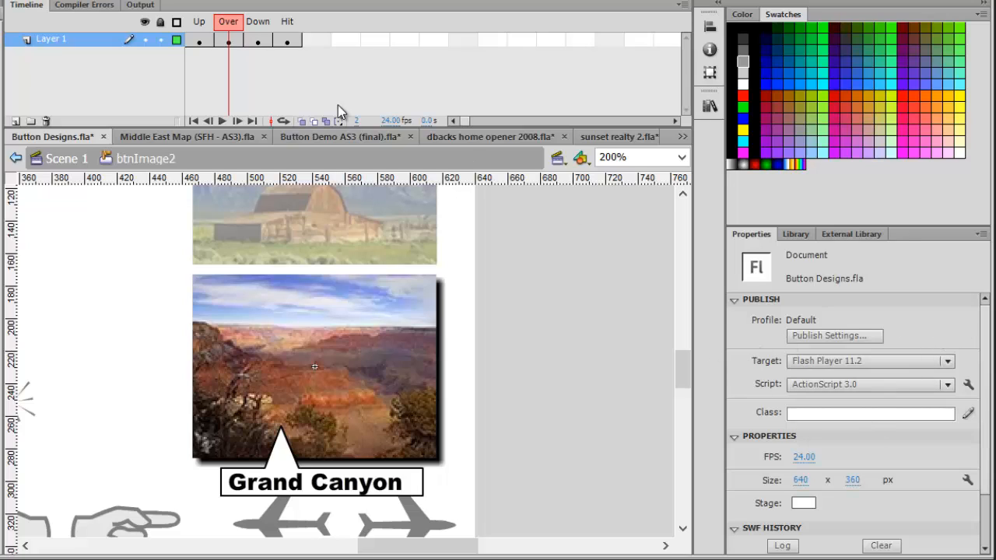
left_click(234, 40)
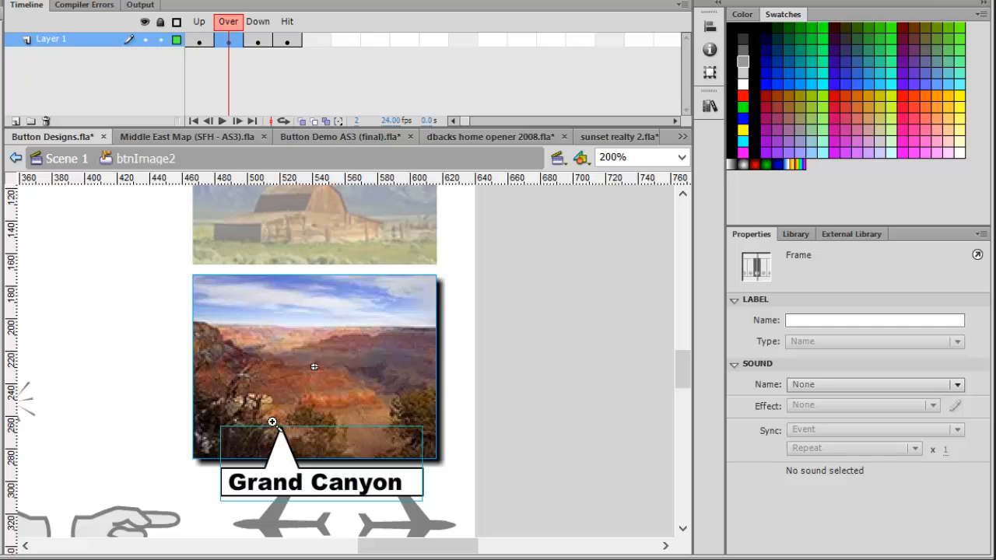
left_click(202, 28)
left_click(227, 28)
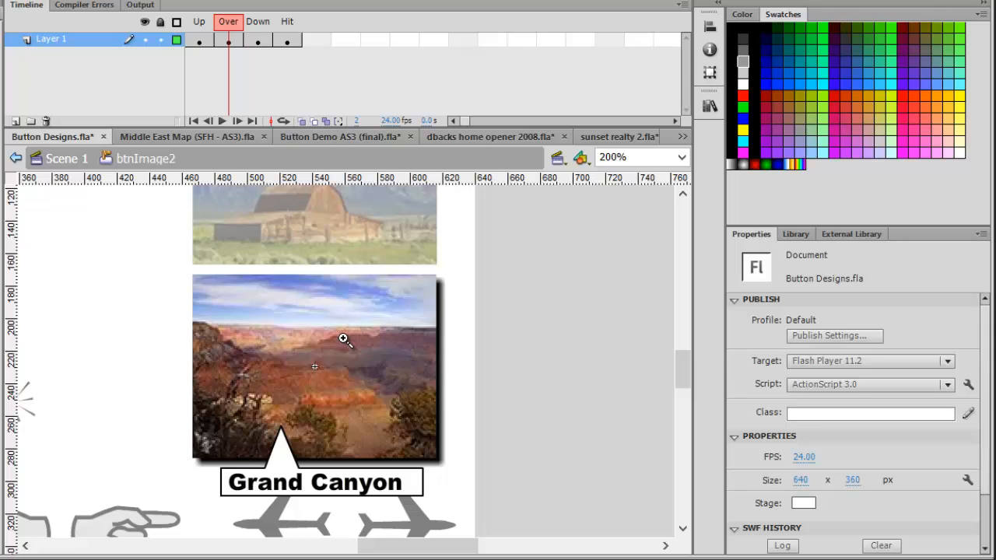
Review the canyon picture button's Down and Hit states and go back through its frames to Up
left_click(257, 21)
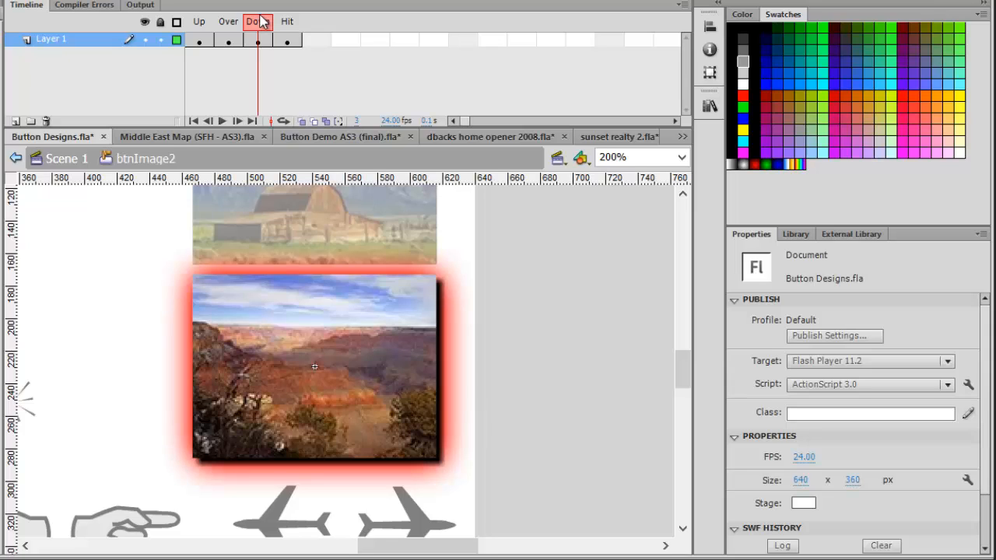
left_click(286, 21)
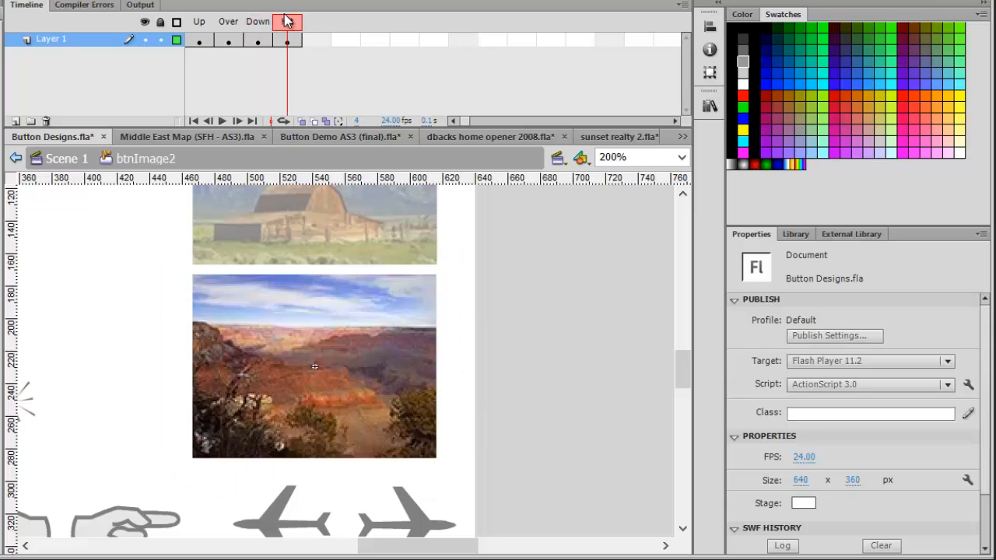
left_click_drag(267, 18, 202, 30)
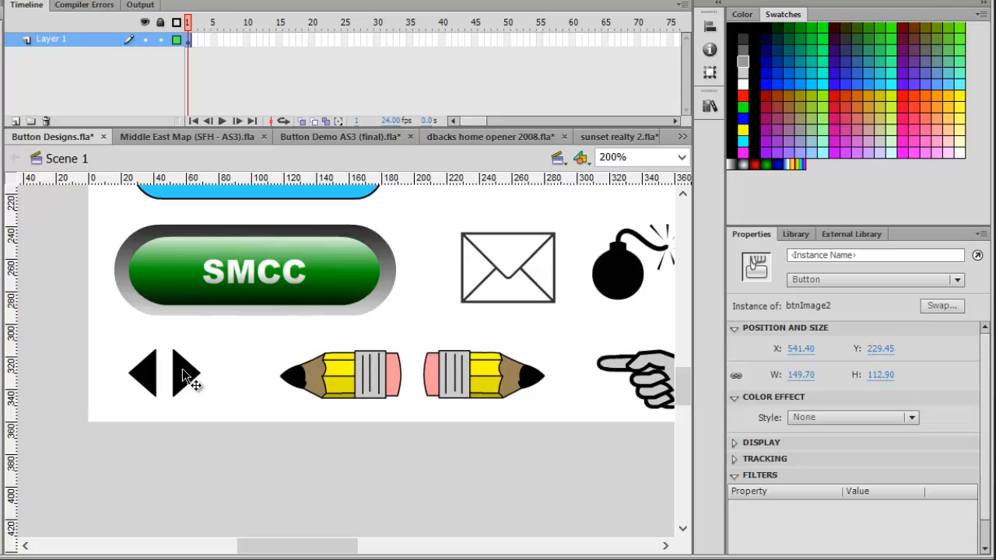
Open the left-pointing triangle button btnTriangle2, compare its Up, Over, Down and Hit states, and return to the main scene
left_click(148, 375)
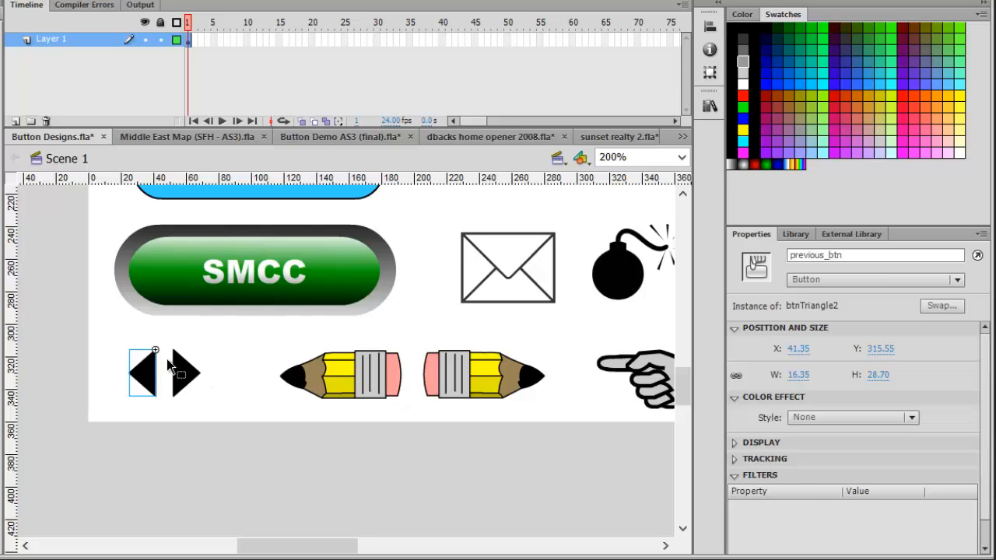
double_click(146, 366)
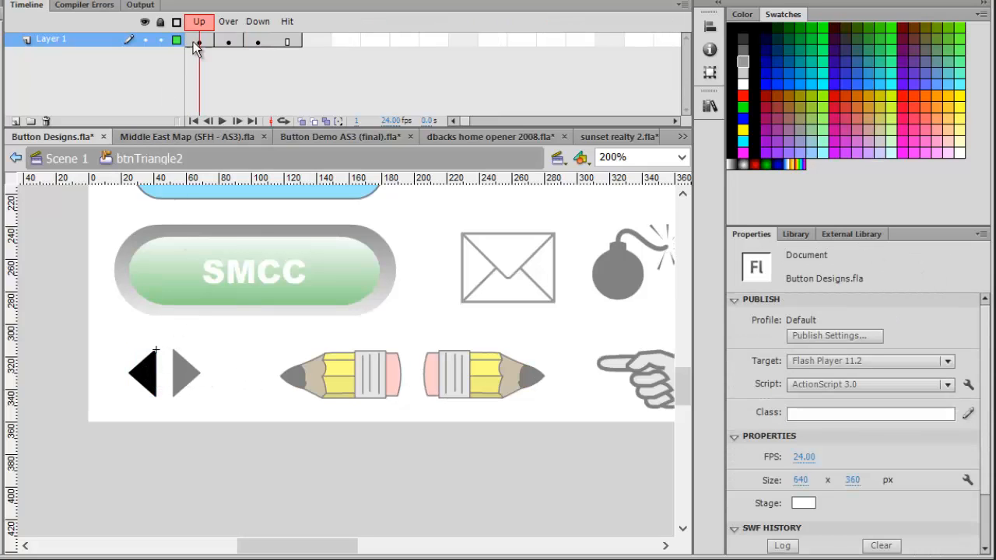
left_click(228, 22)
left_click(257, 21)
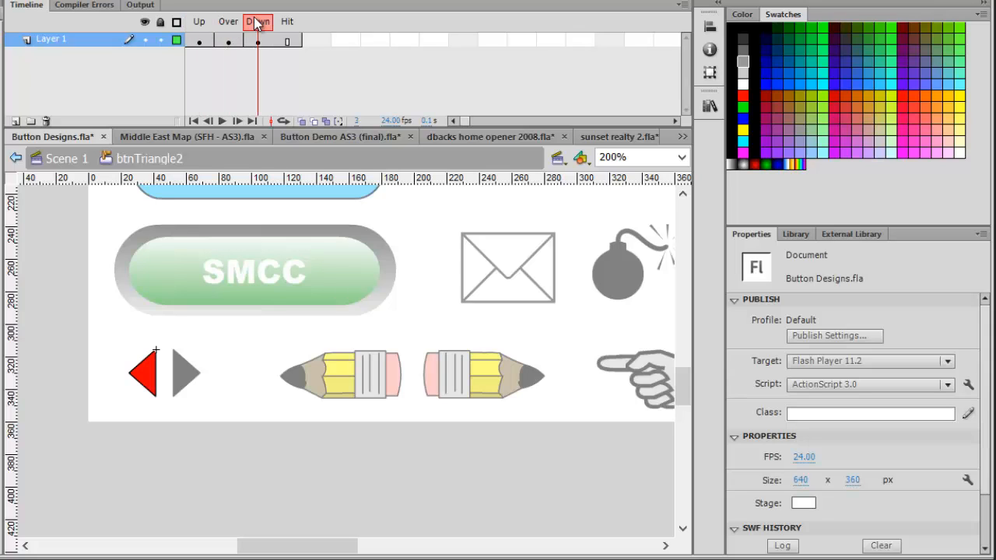
left_click(286, 22)
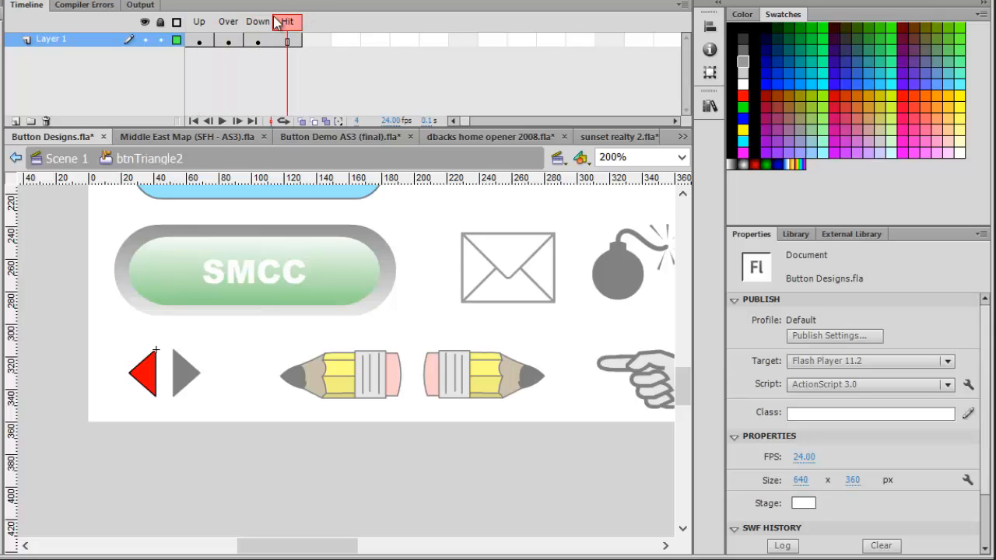
left_click(199, 22)
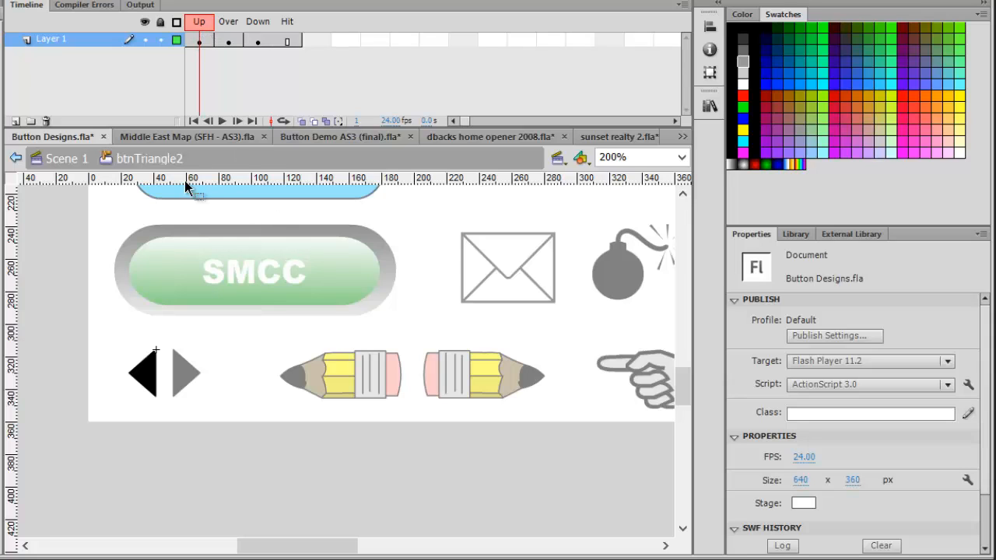
left_click(58, 159)
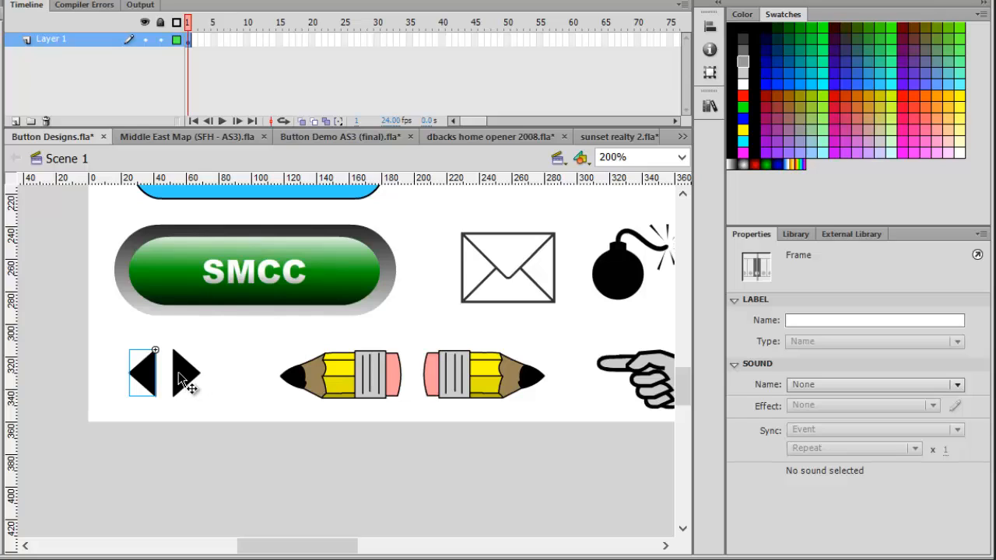
Open the left-pointing pencil's nested button btnPencil inside mcPrevPencil, compare its Up, Over and Down states, and return to the main scene
left_click(360, 363)
double_click(359, 363)
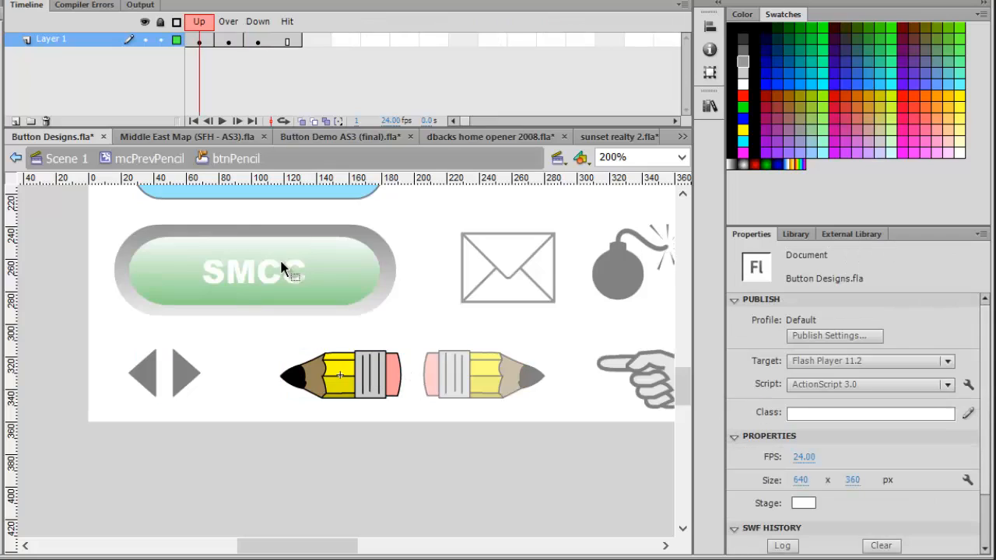
left_click(219, 26)
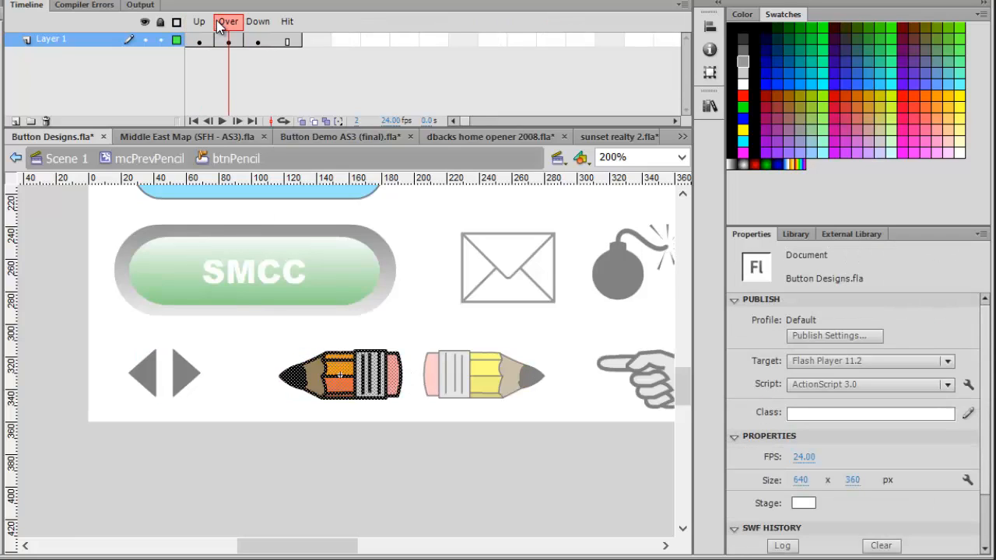
left_click(346, 260)
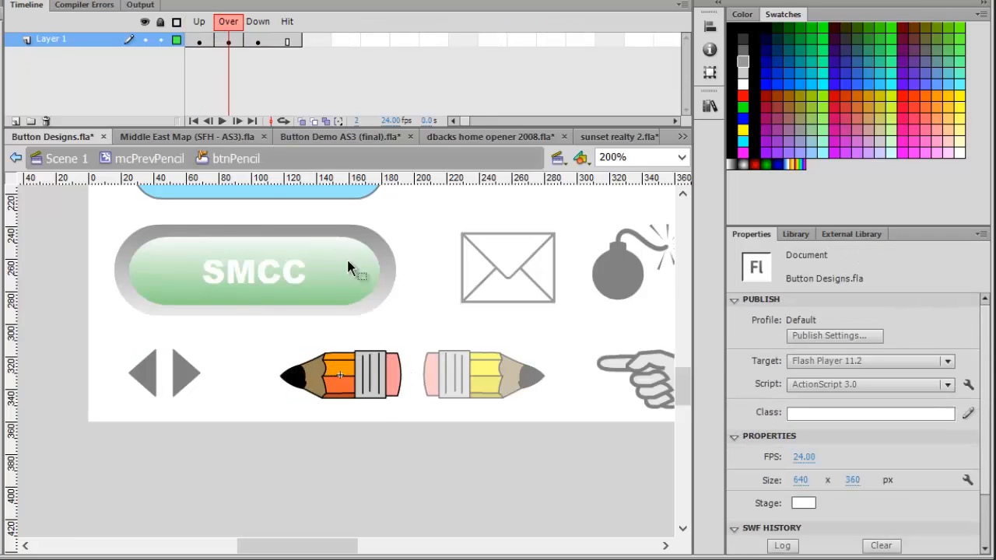
left_click(260, 28)
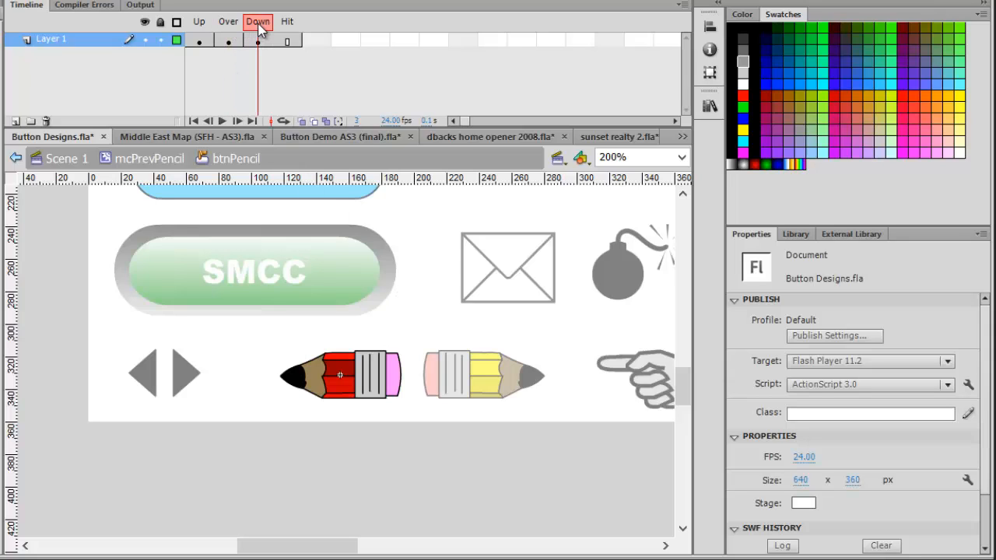
key("ctrl+e")
Open the left-pointing hand button btnHandPrev in place, compare its Up, Over and Down states, and return to the main scene
left_click_drag(349, 540, 406, 545)
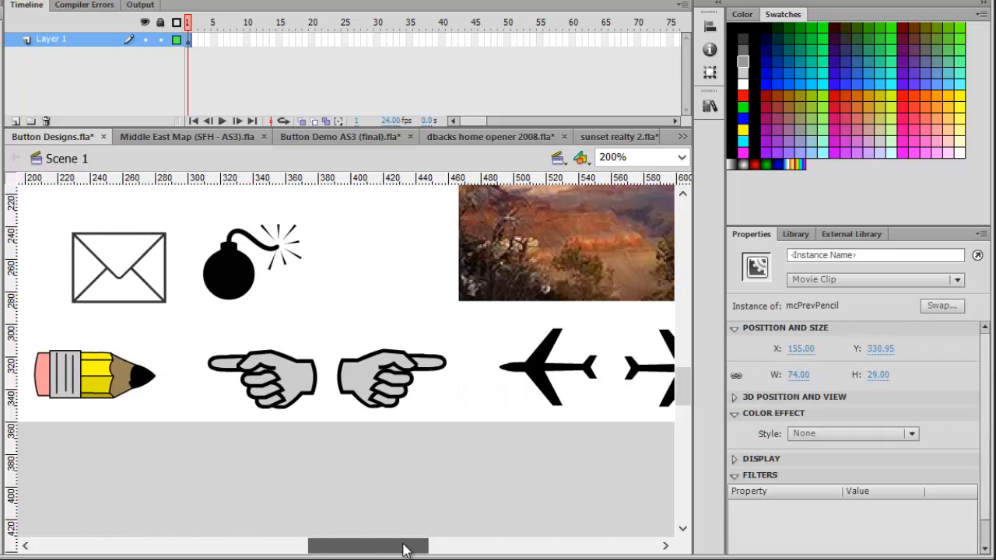
left_click(285, 376)
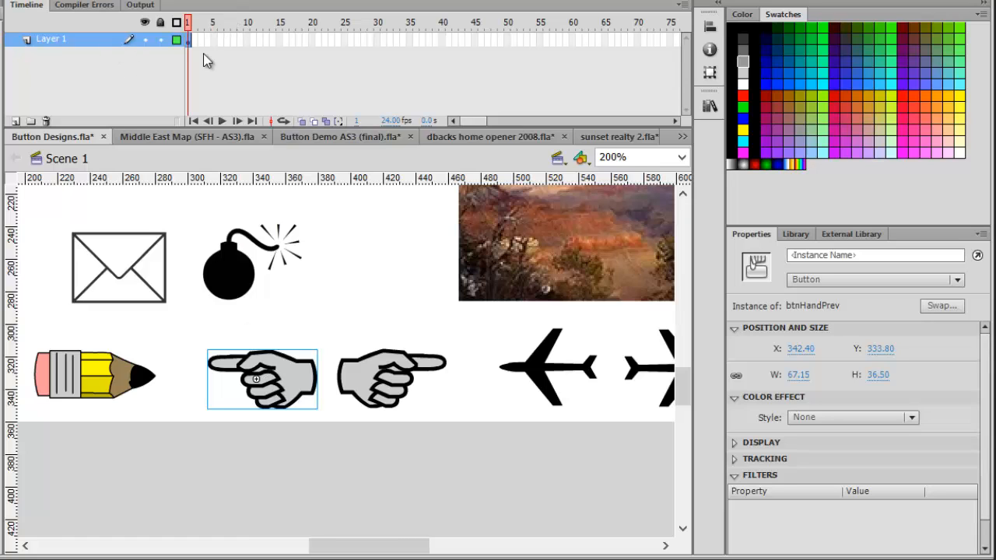
double_click(294, 377)
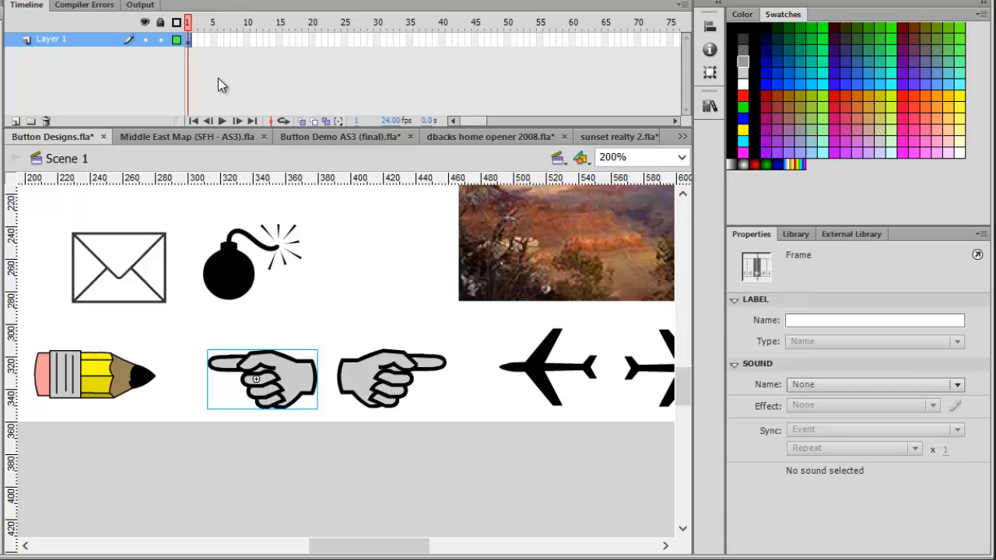
double_click(307, 383)
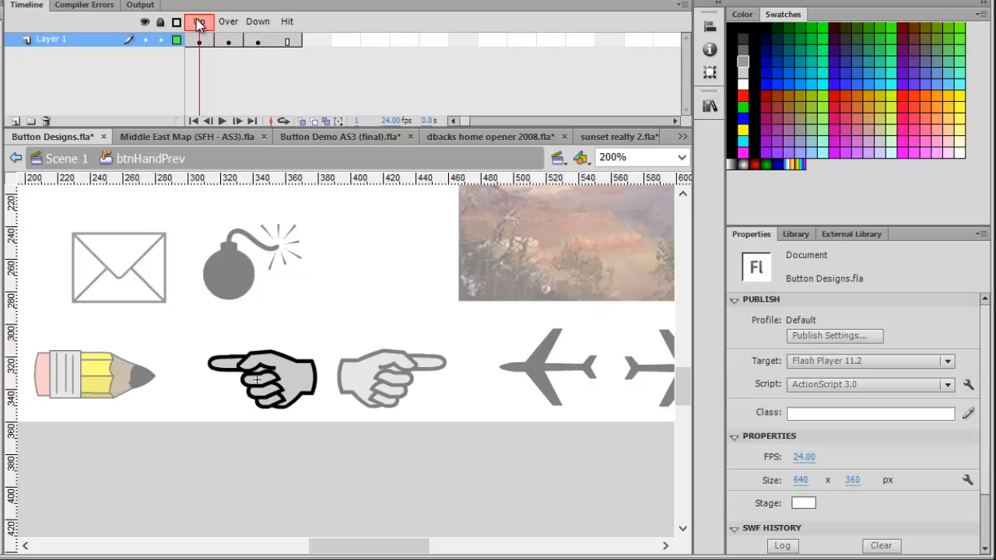
left_click(226, 24)
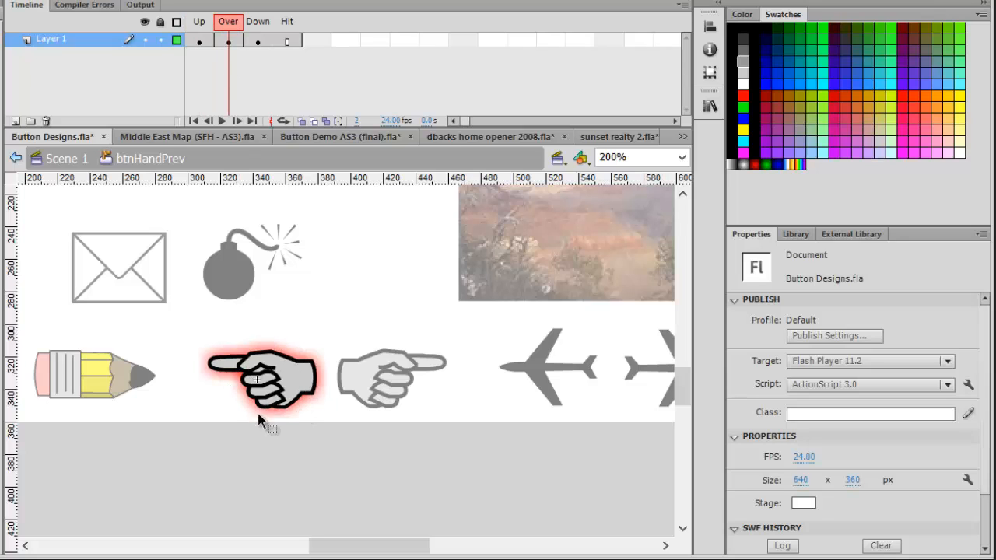
left_click(252, 22)
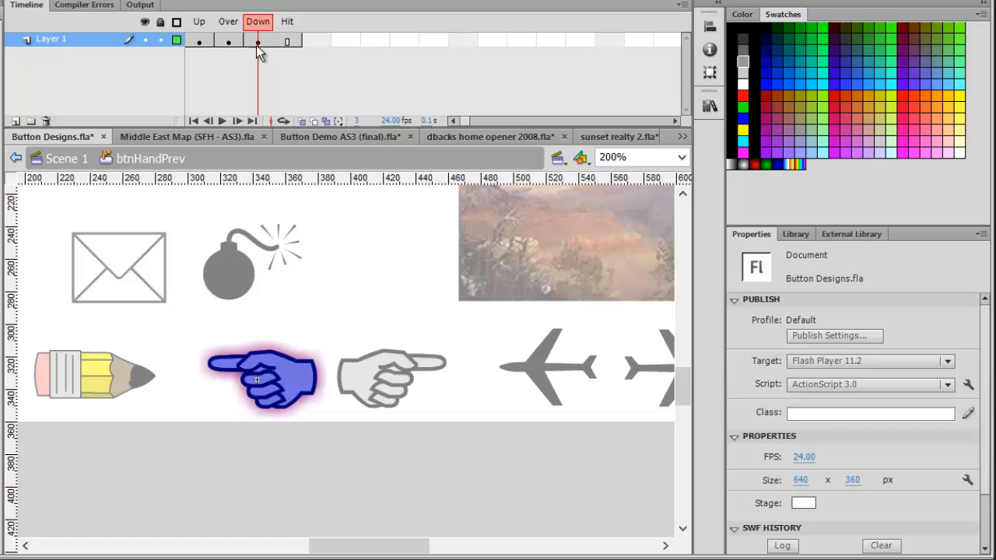
key("ctrl+e")
Open the left-pointing airplane button btnPlane in place and compare its Up, Over, Down and Hit states, including the Hit frame's clickable area
left_click_drag(373, 554, 416, 553)
left_click(284, 347)
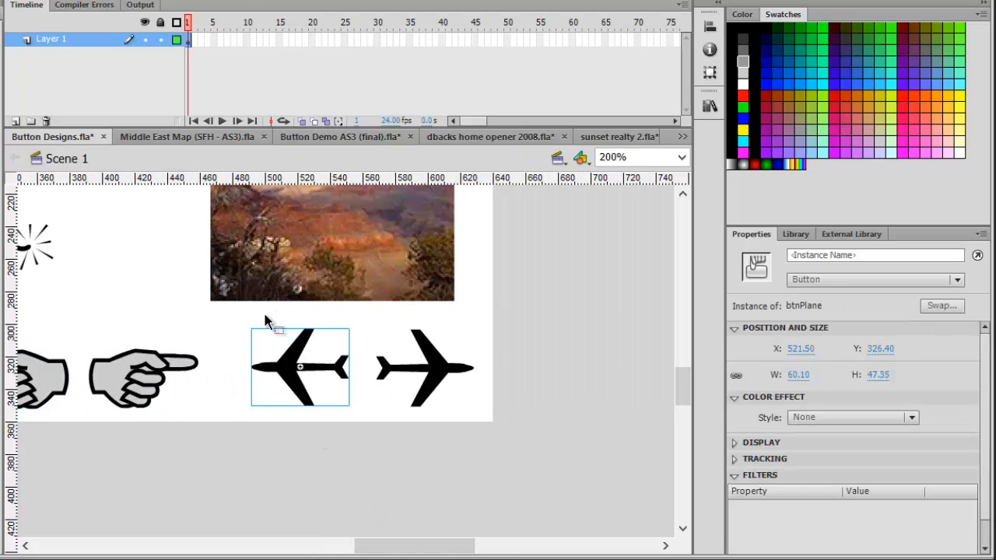
double_click(290, 370)
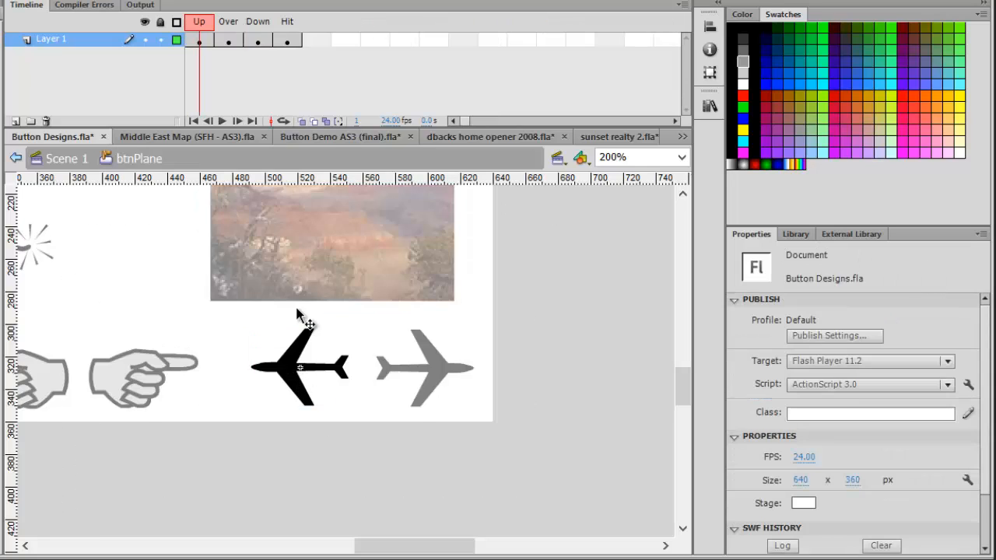
left_click(200, 40)
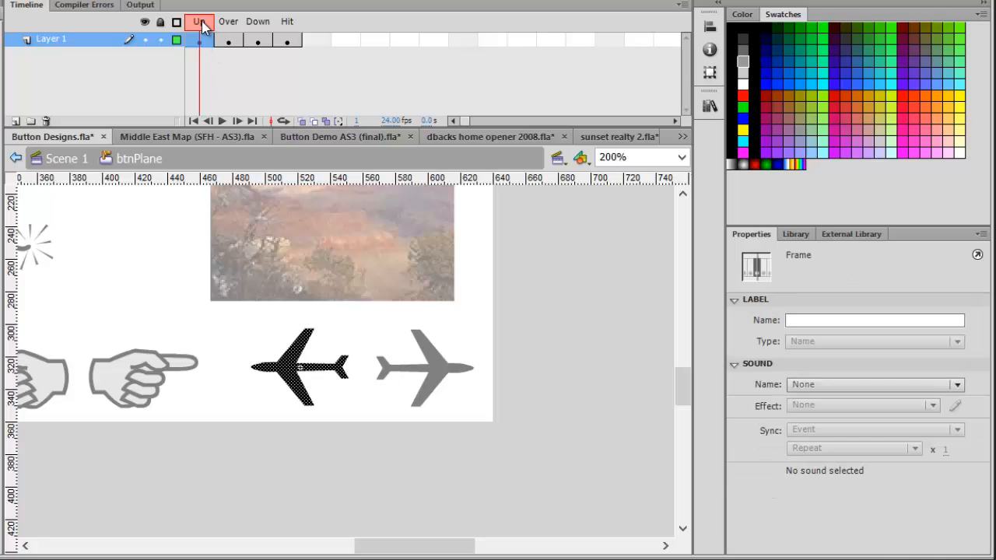
left_click(228, 25)
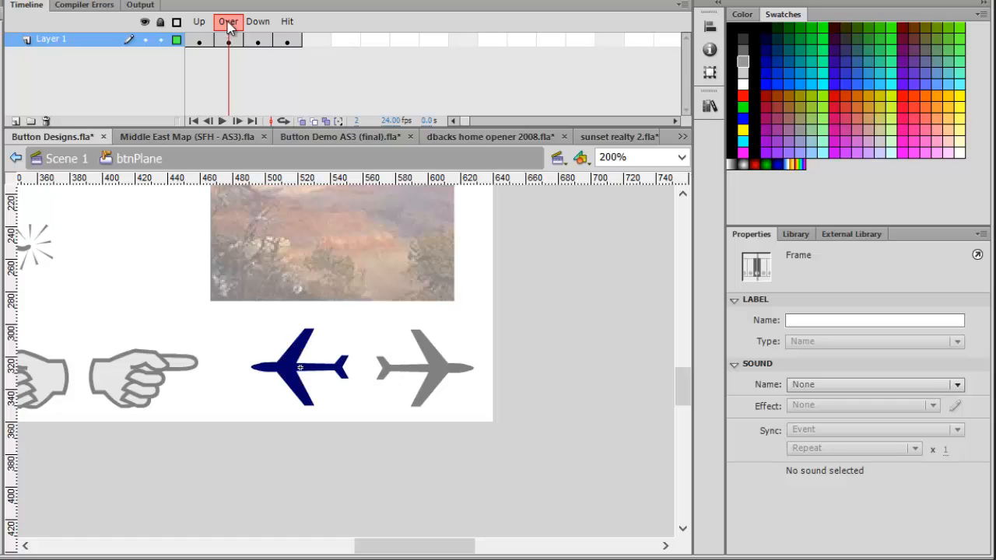
left_click(257, 23)
left_click(288, 23)
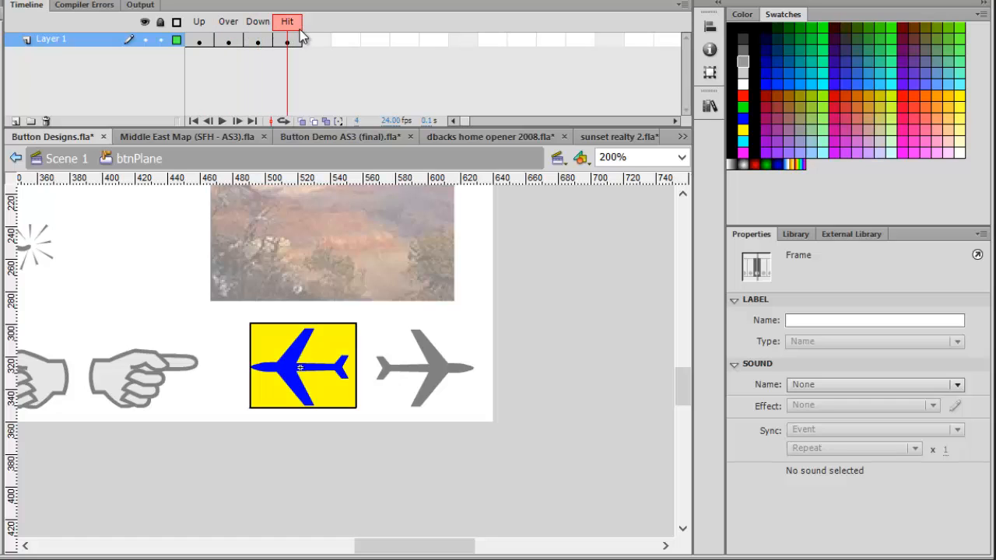
left_click(351, 258)
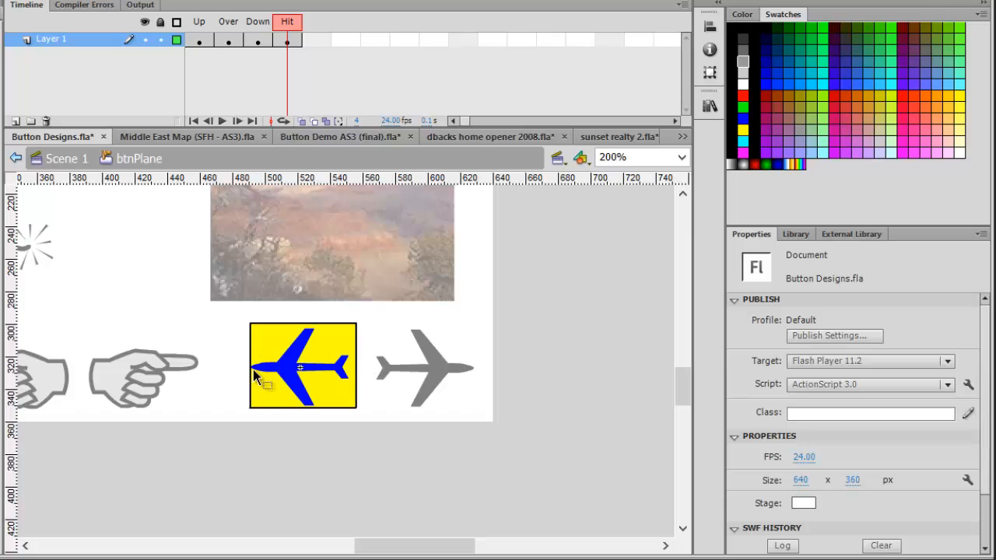